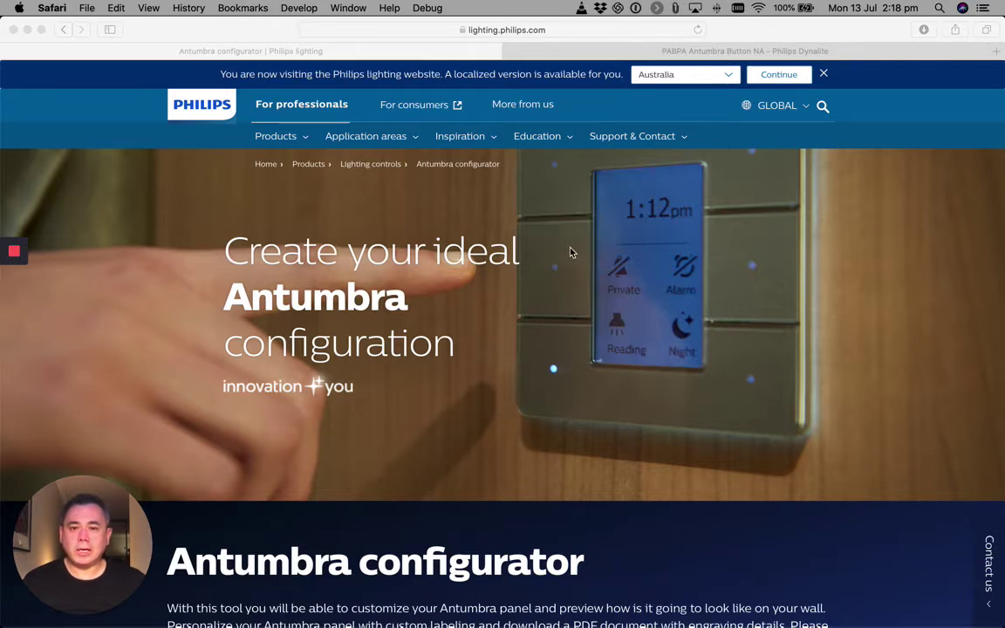
Open the Antumbra configurator for Philips Dynalite and show the panel preview from the front
scroll(746, 327, down, 2)
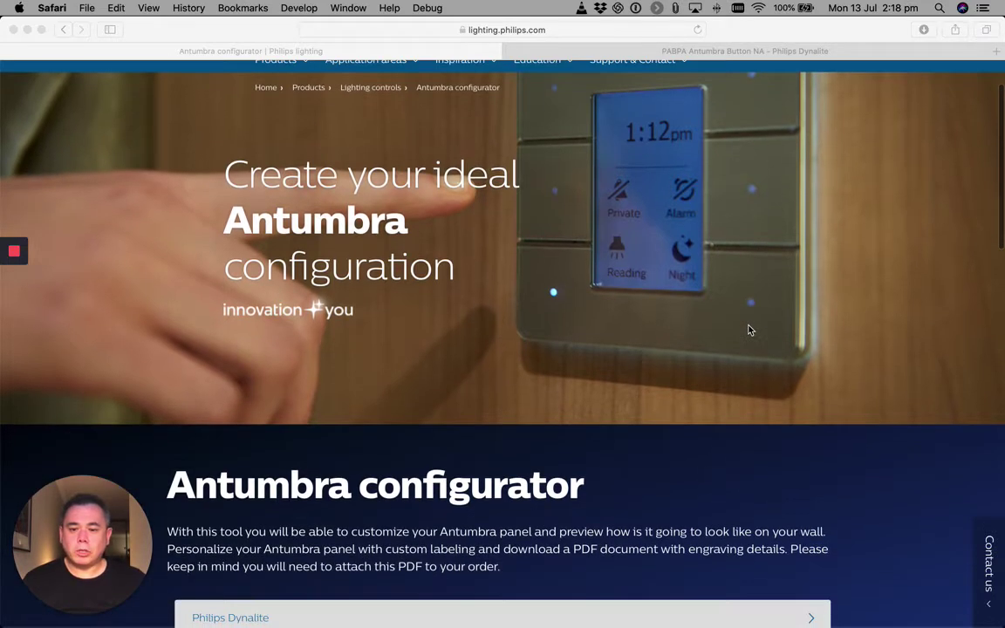
scroll(747, 329, down, 6)
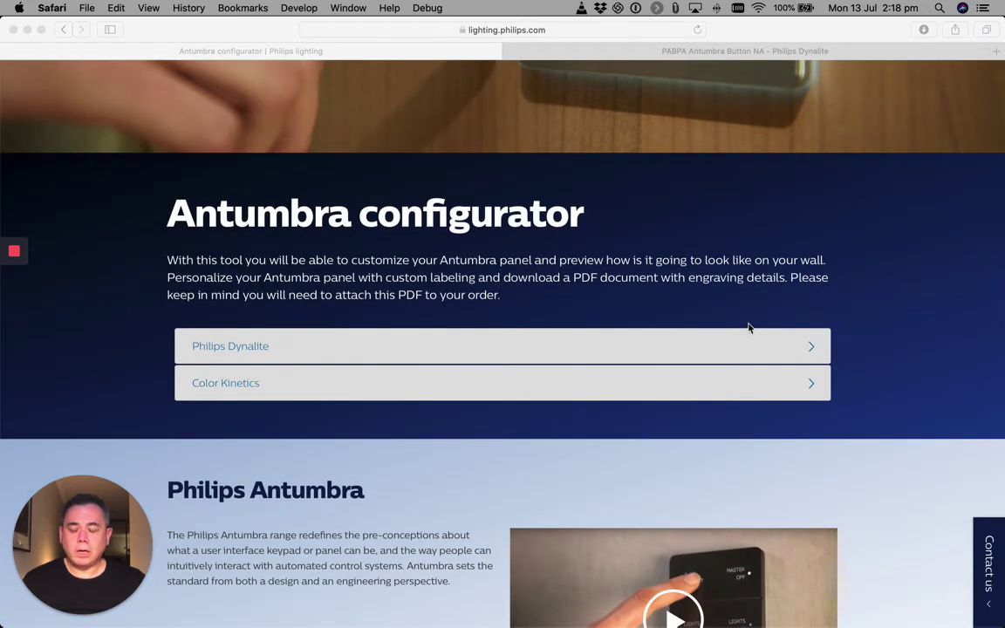
click(231, 350)
super+click(231, 350)
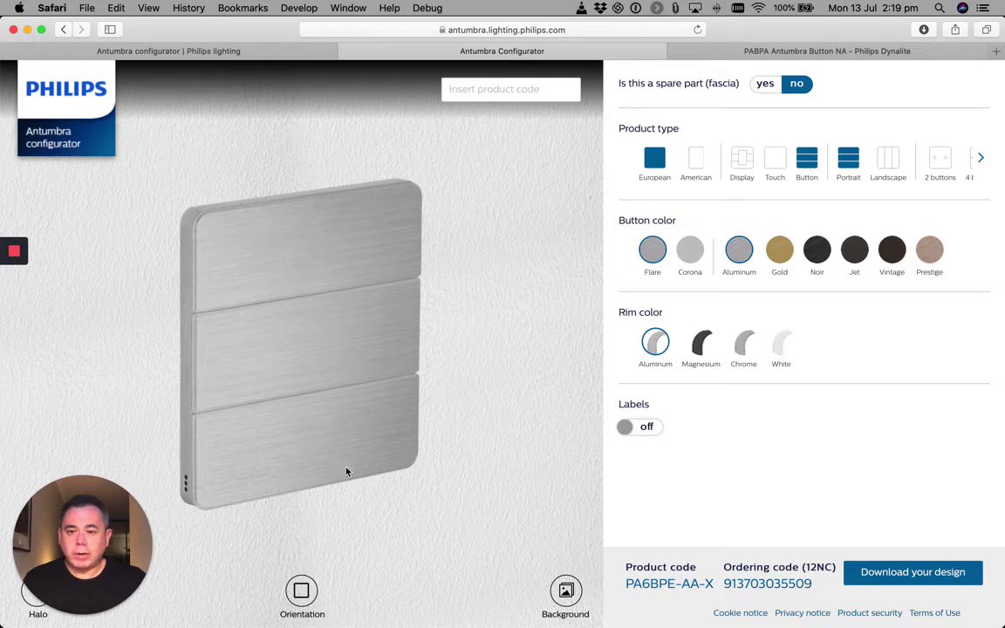
click(302, 592)
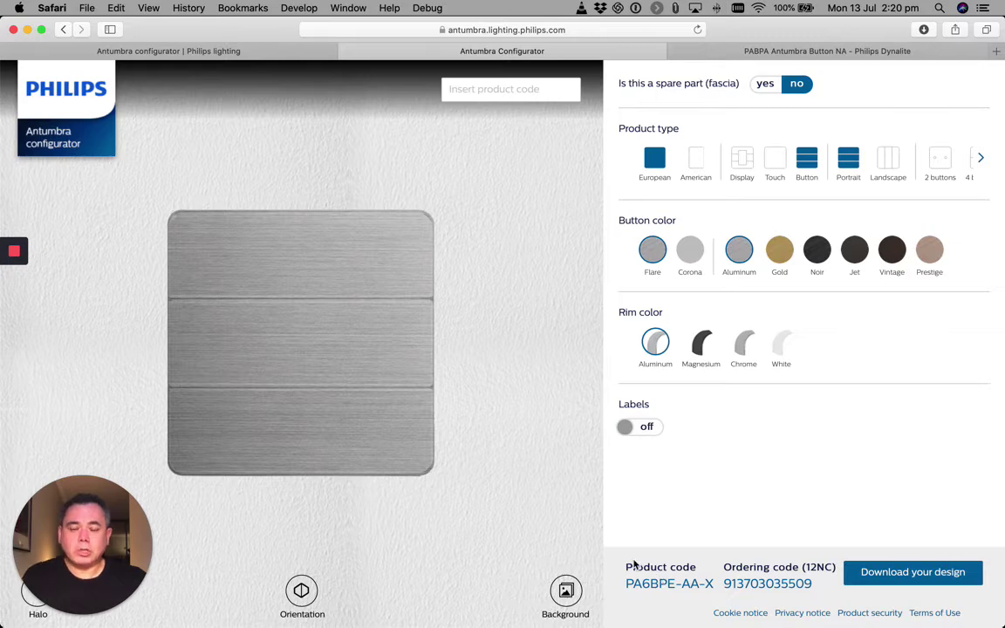
Set the product type to American, trying the landscape layout before returning to portrait
click(700, 182)
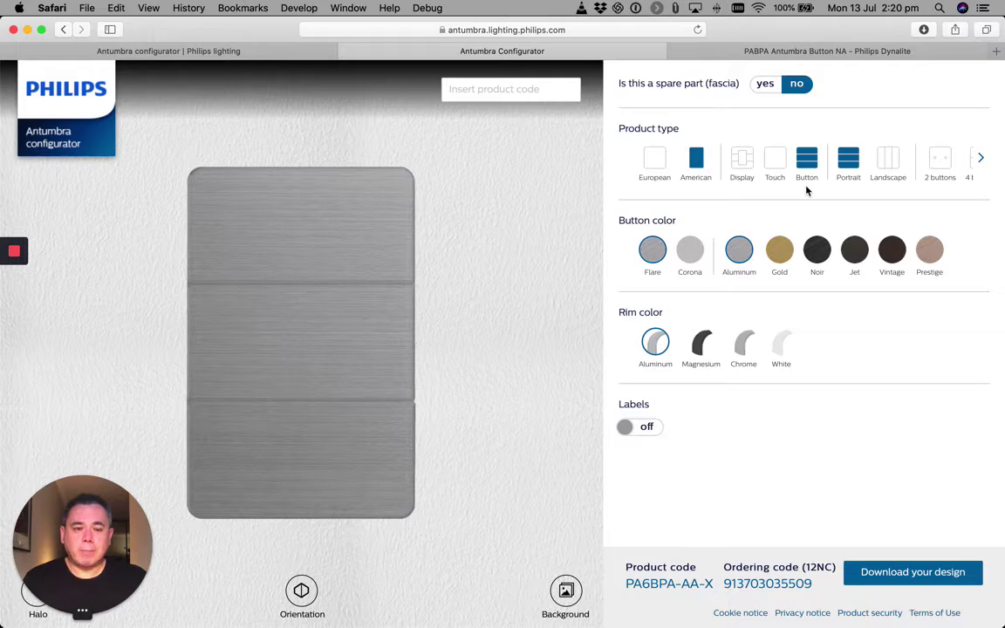
click(885, 166)
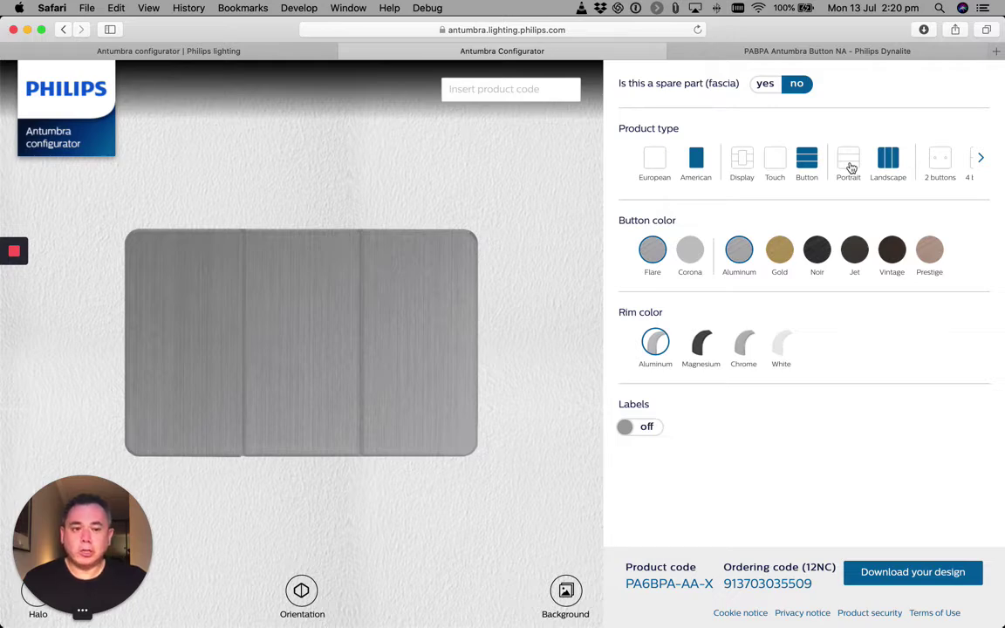
click(851, 168)
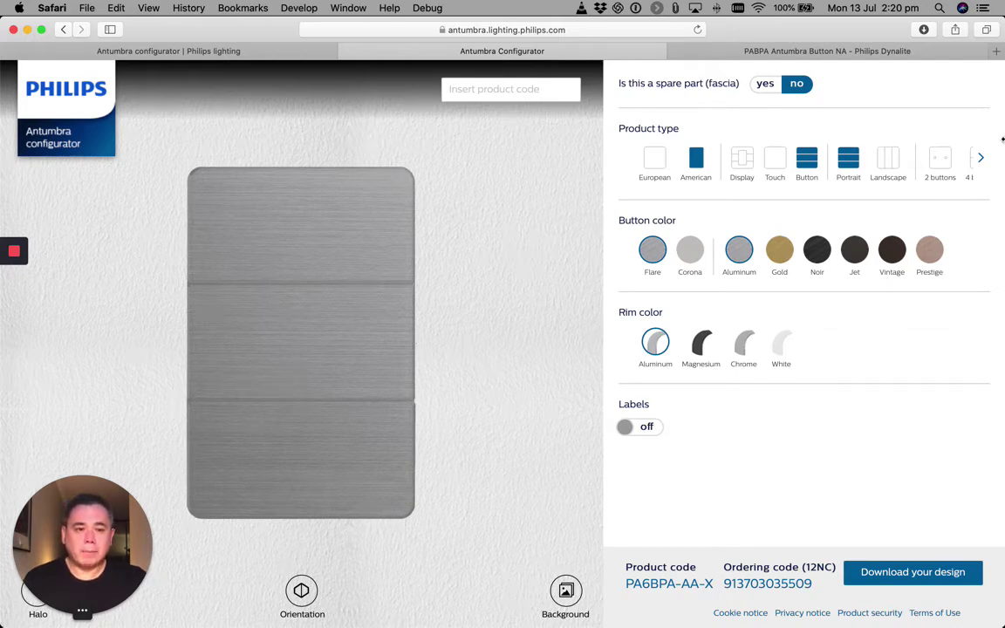
Compare the 2-button and 4-button versions, and set the panel to 6 buttons
click(977, 158)
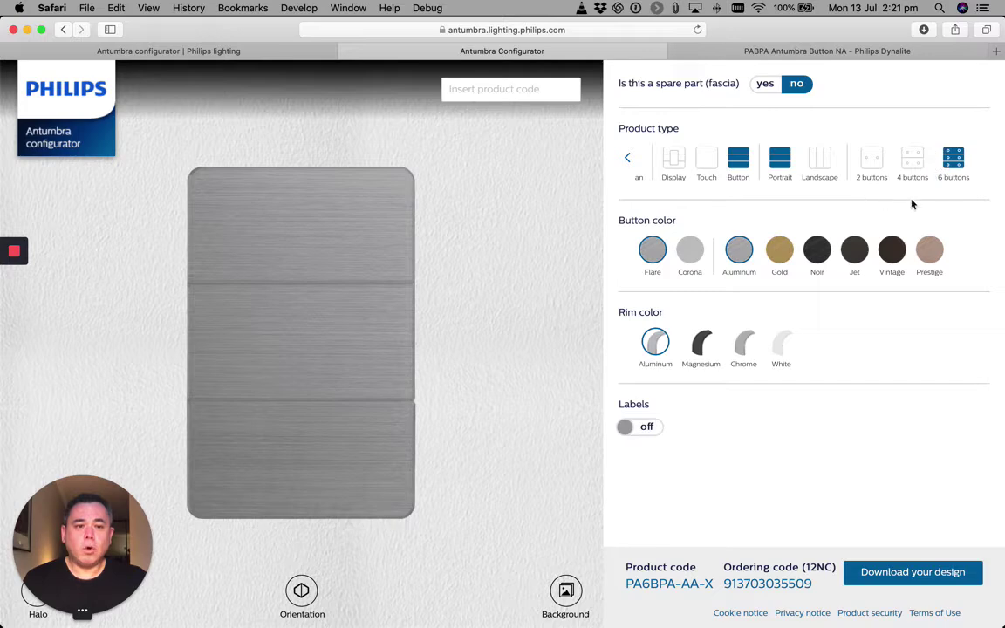
click(872, 162)
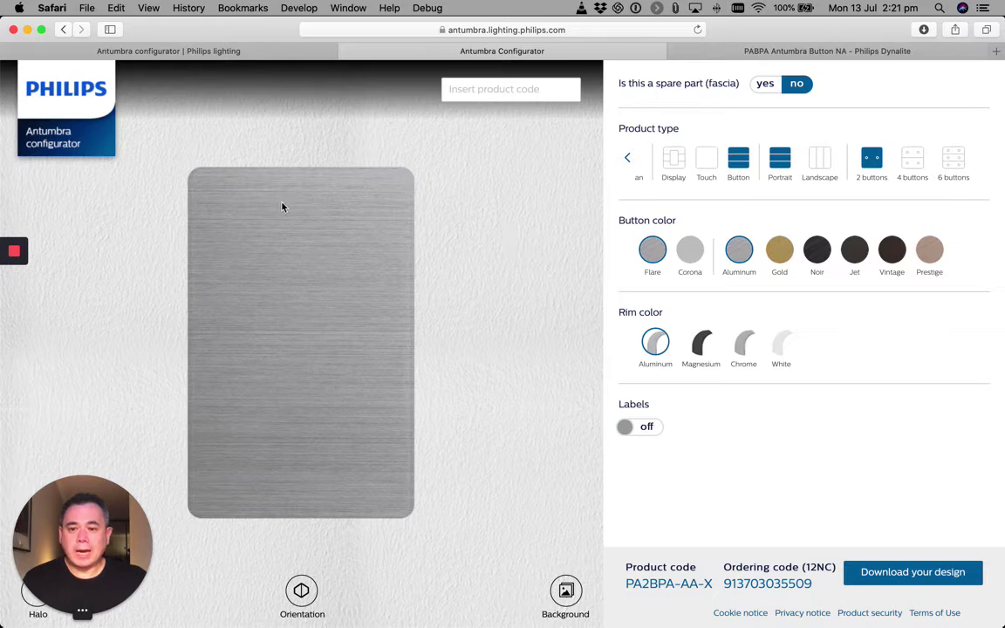
click(918, 165)
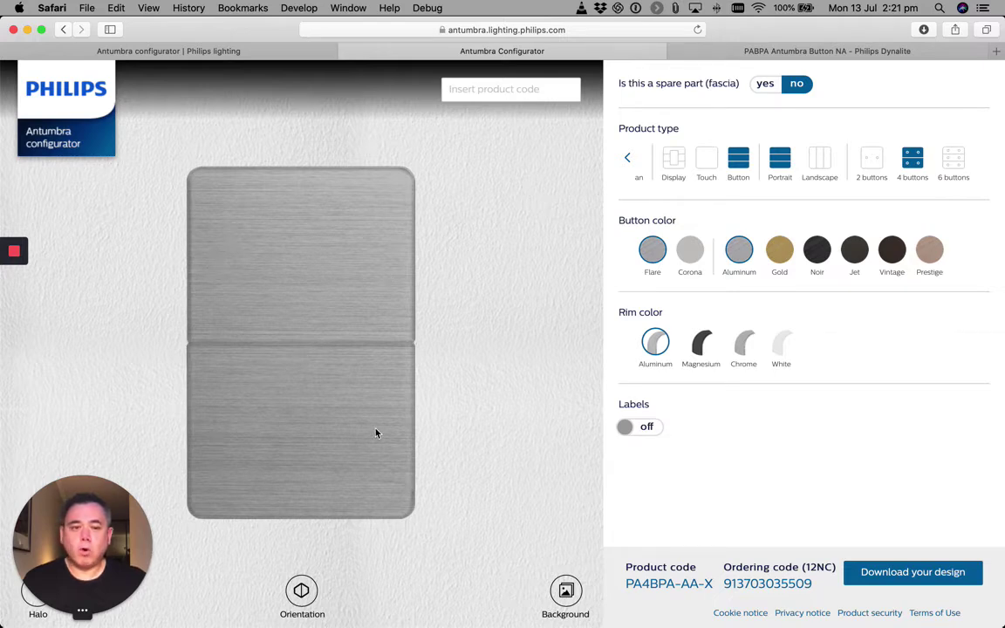
click(956, 163)
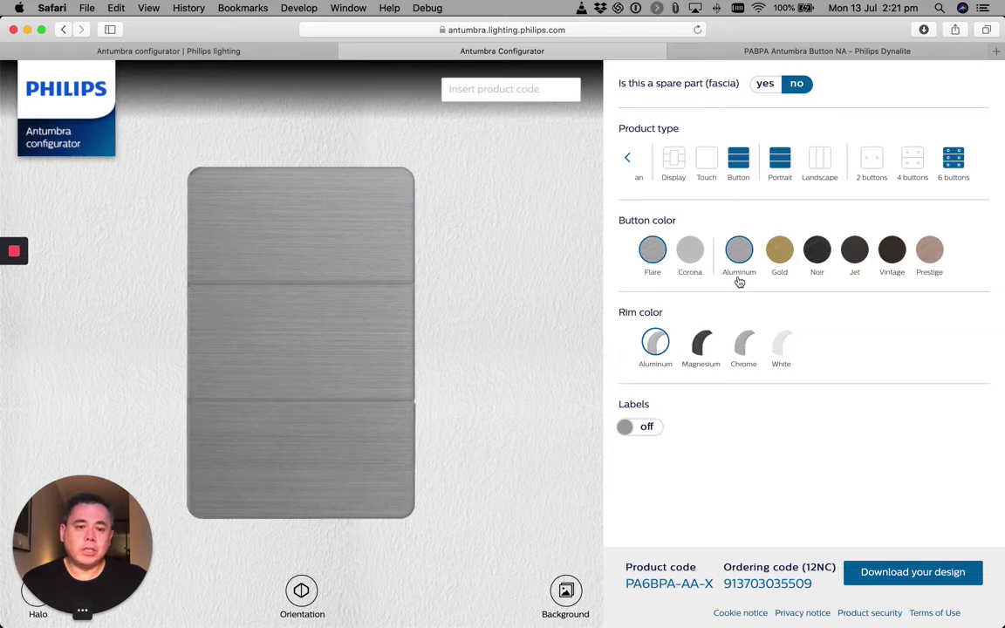
Preview the panel in the Flare button colors Gold, Noir, Jet, Vintage and Prestige
click(779, 251)
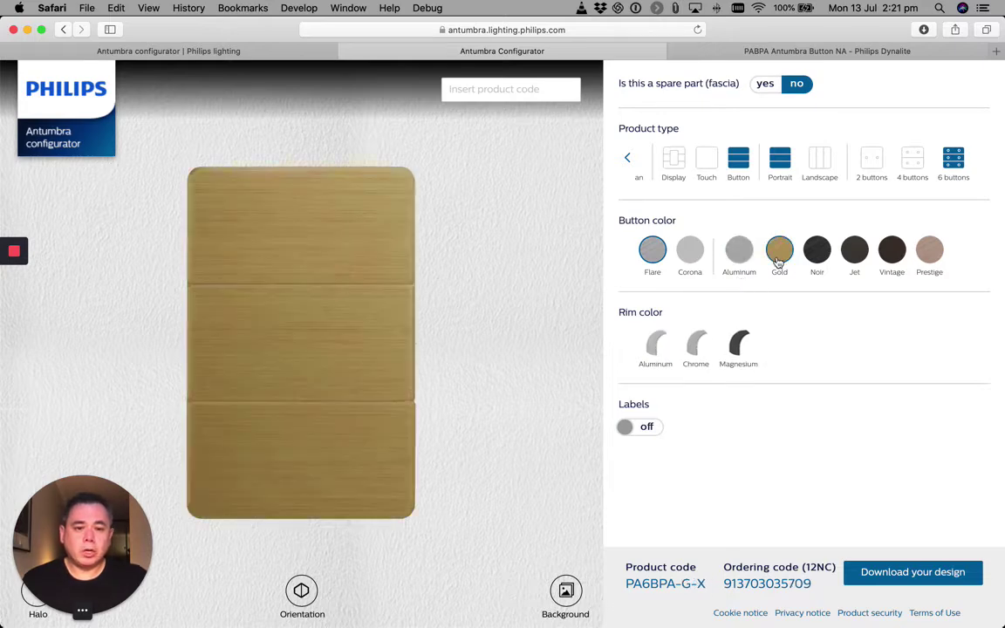
click(816, 251)
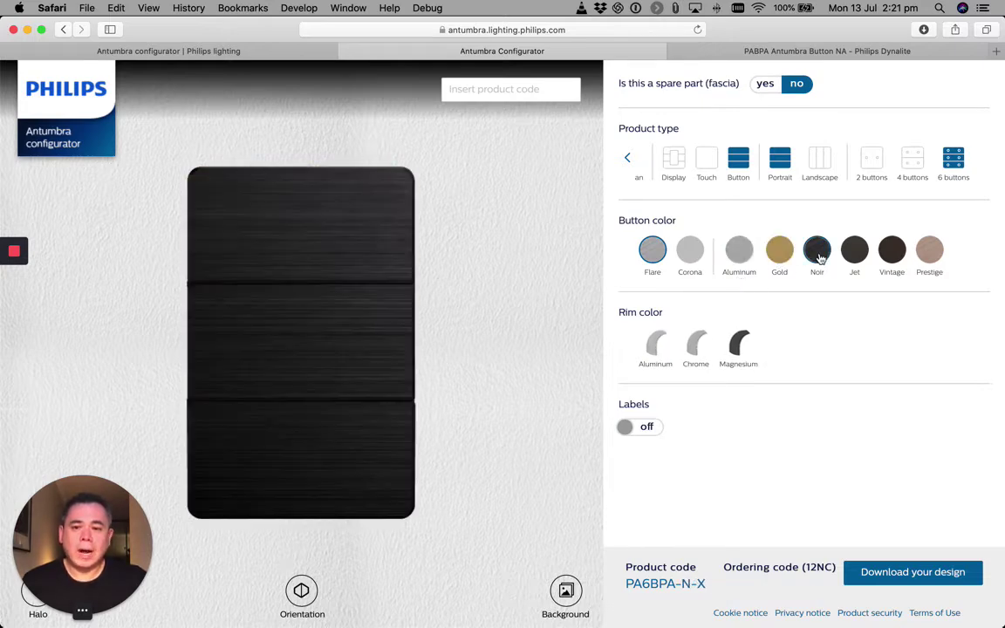
click(858, 258)
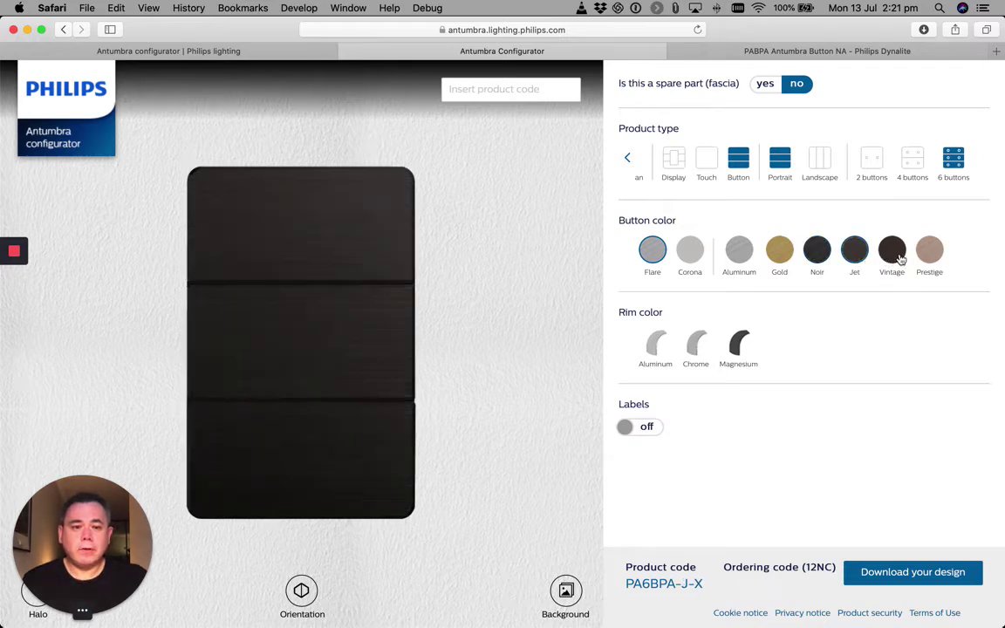
click(899, 259)
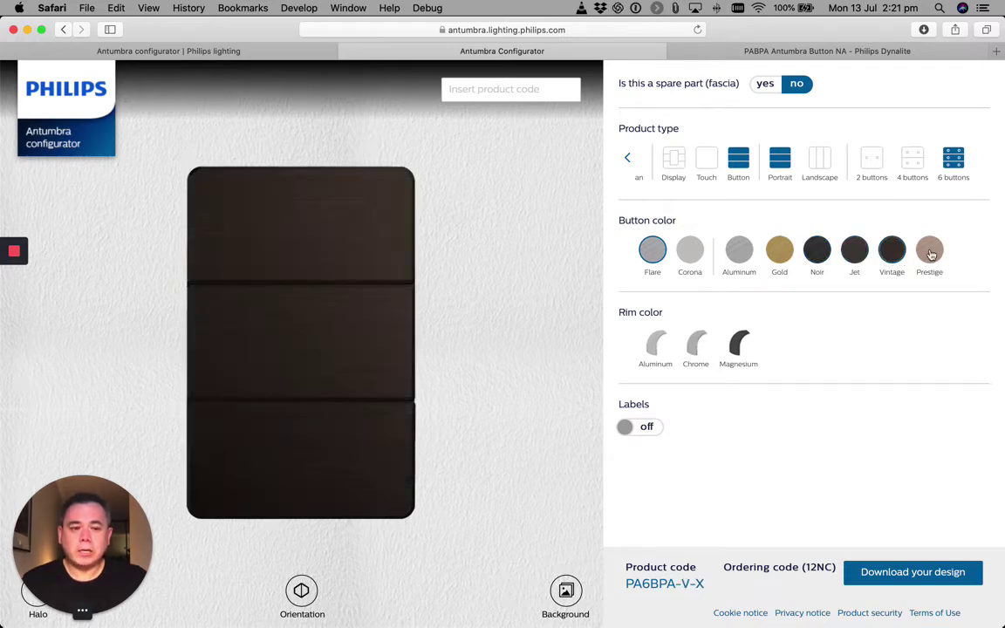
click(929, 253)
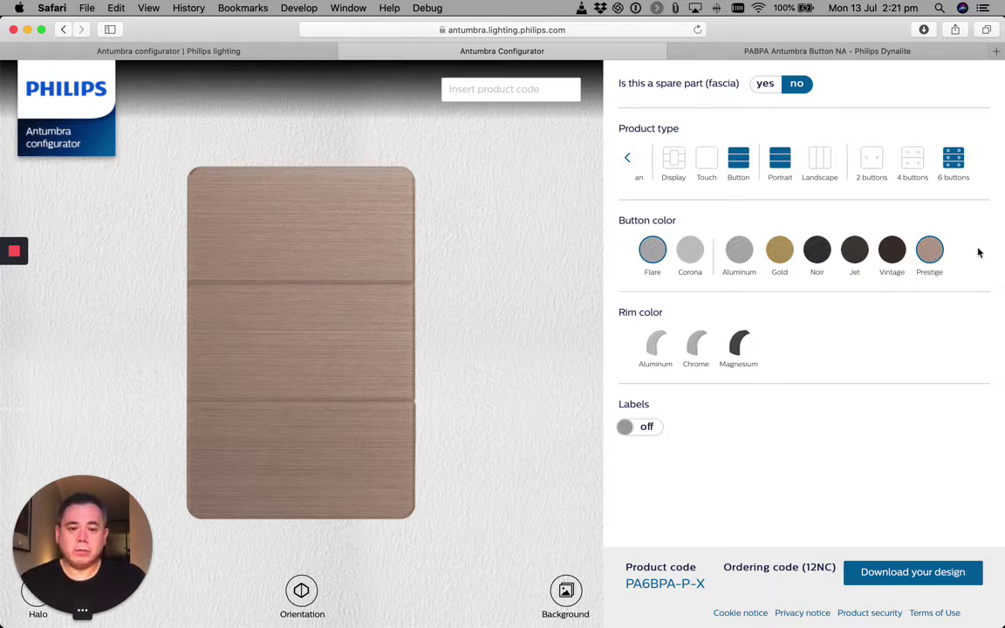
Switch the button finish to Corona, preview Silver and Magnesium, and choose White as the button color
click(690, 253)
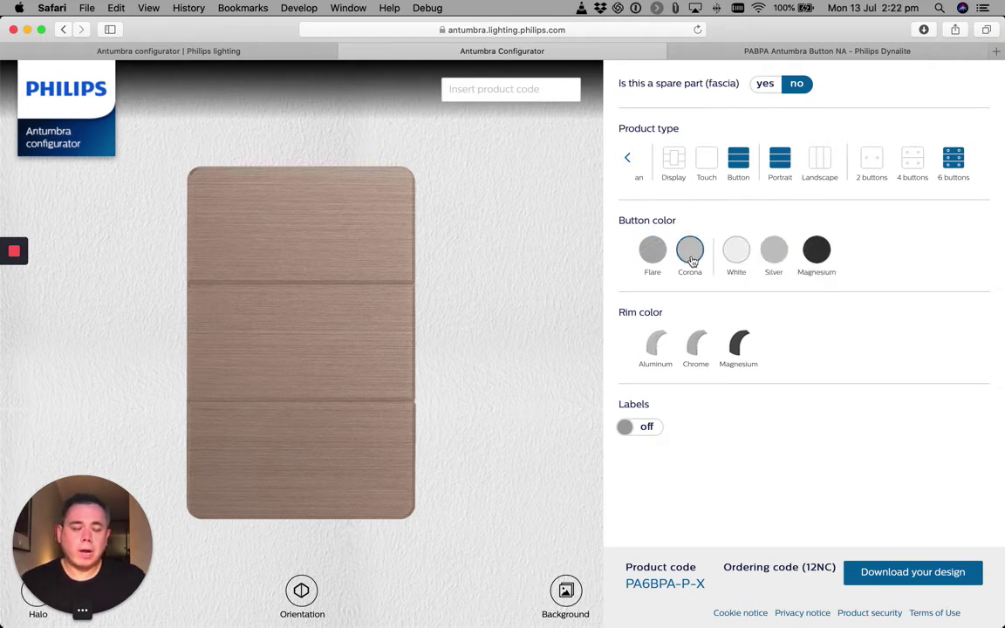
click(741, 254)
click(772, 254)
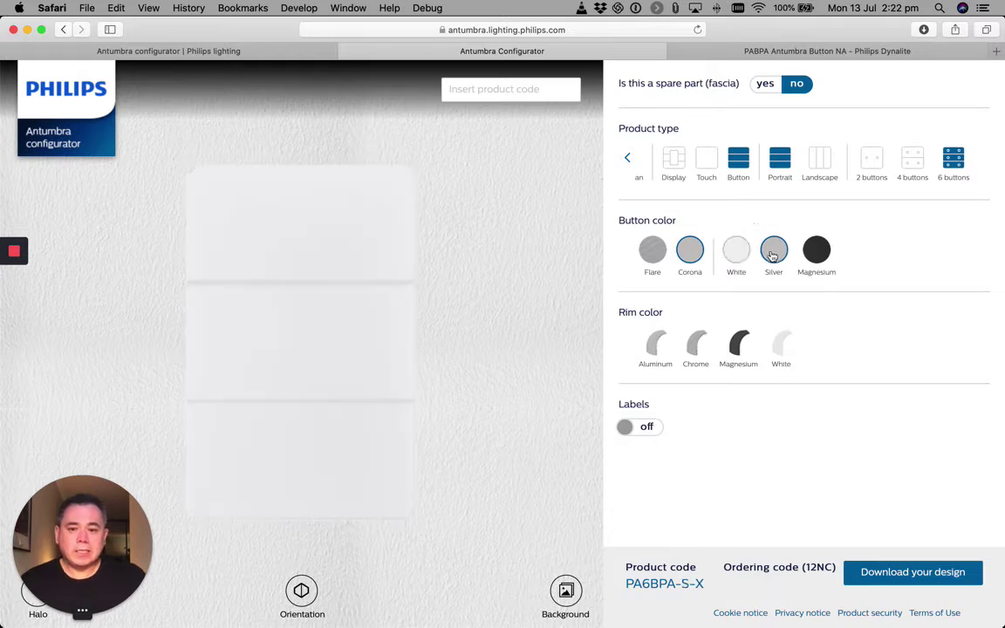
click(817, 252)
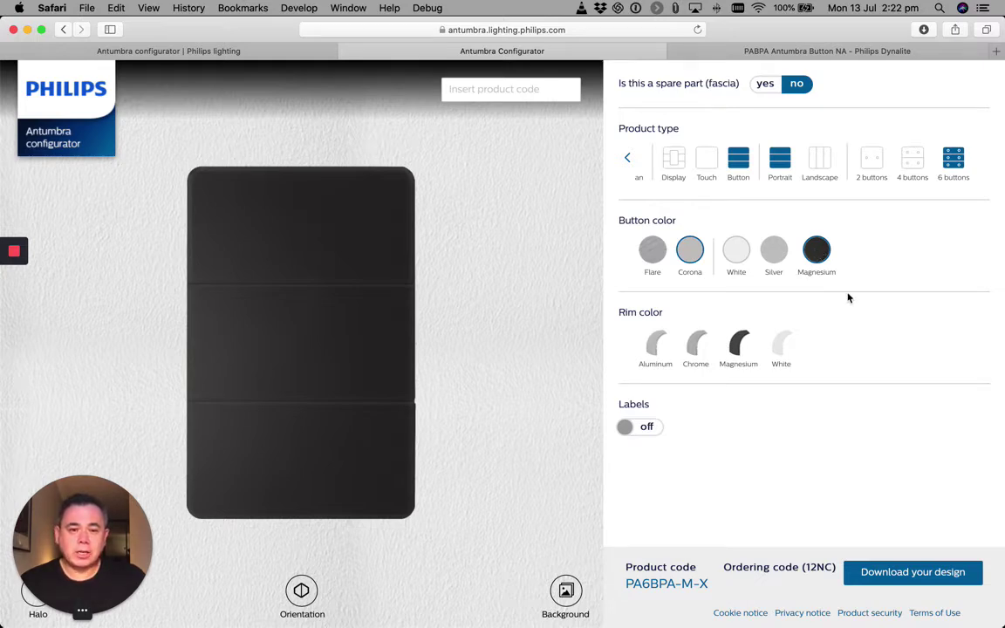
click(735, 253)
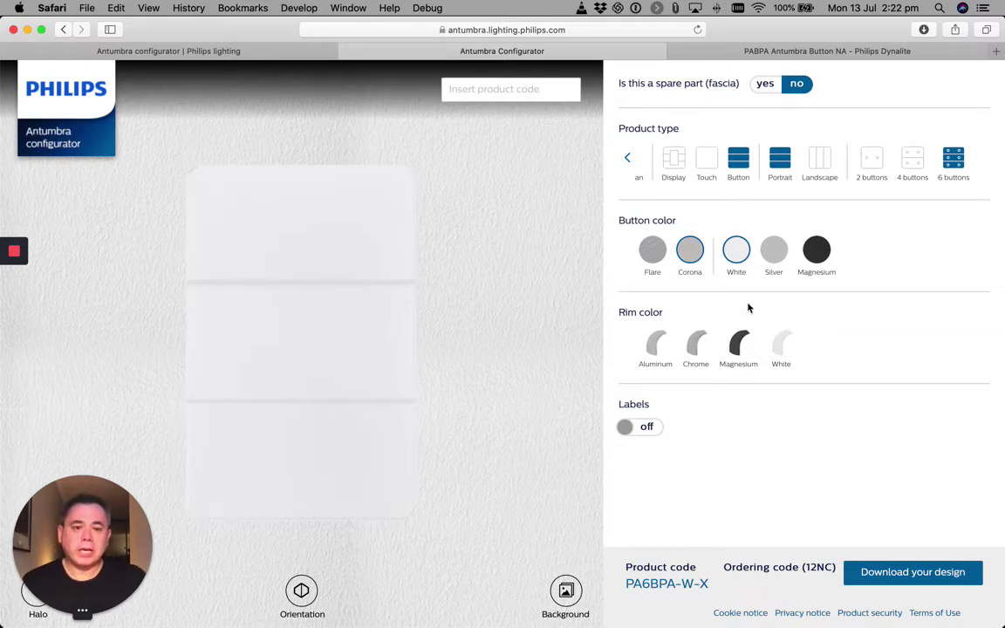
Compare the Aluminum and White rims in the angled view, keep Aluminum, and return to the front view
click(655, 347)
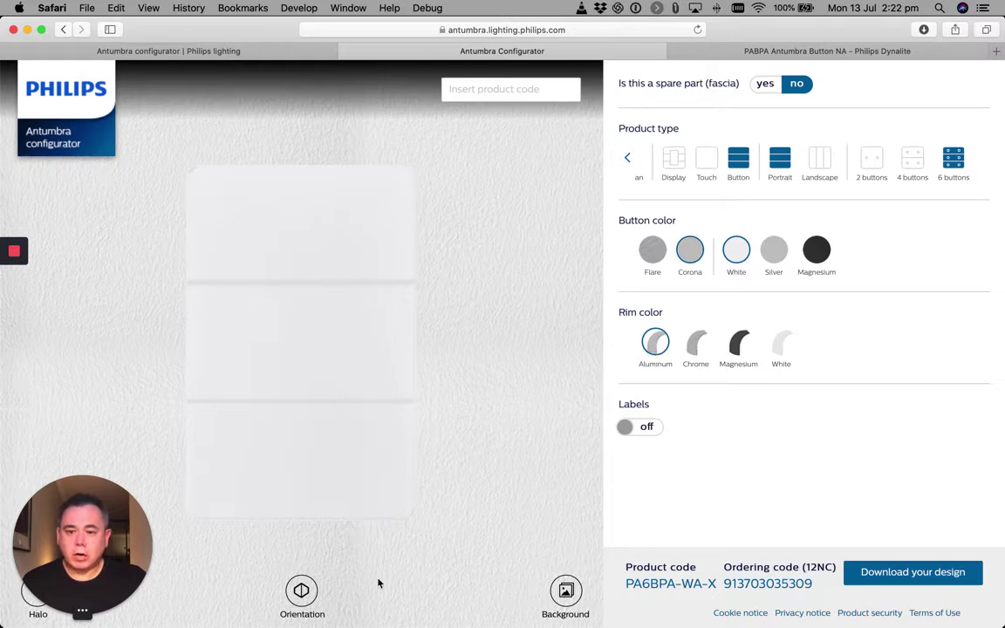
click(303, 591)
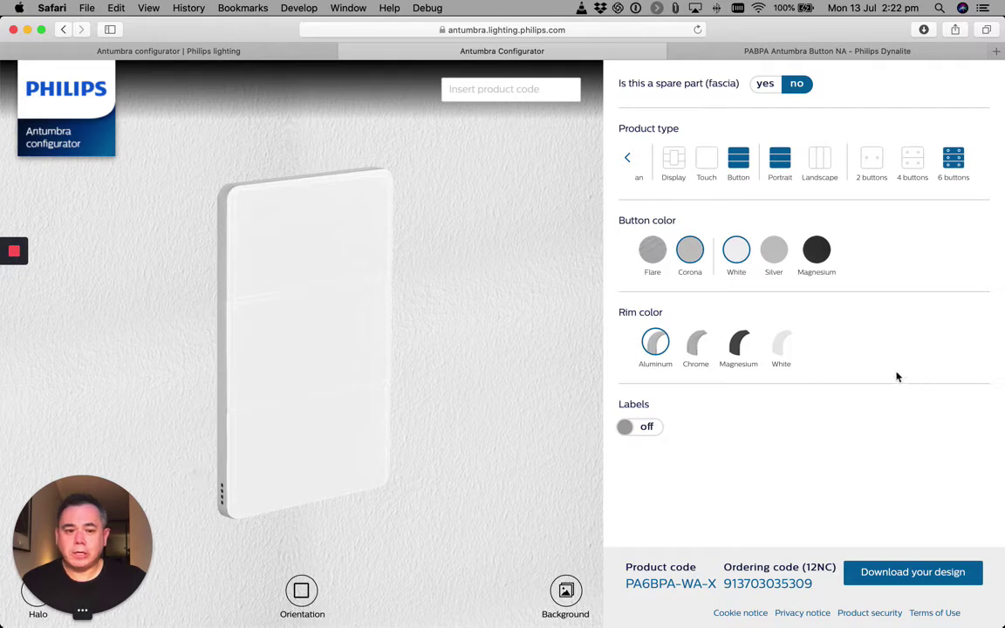
click(780, 354)
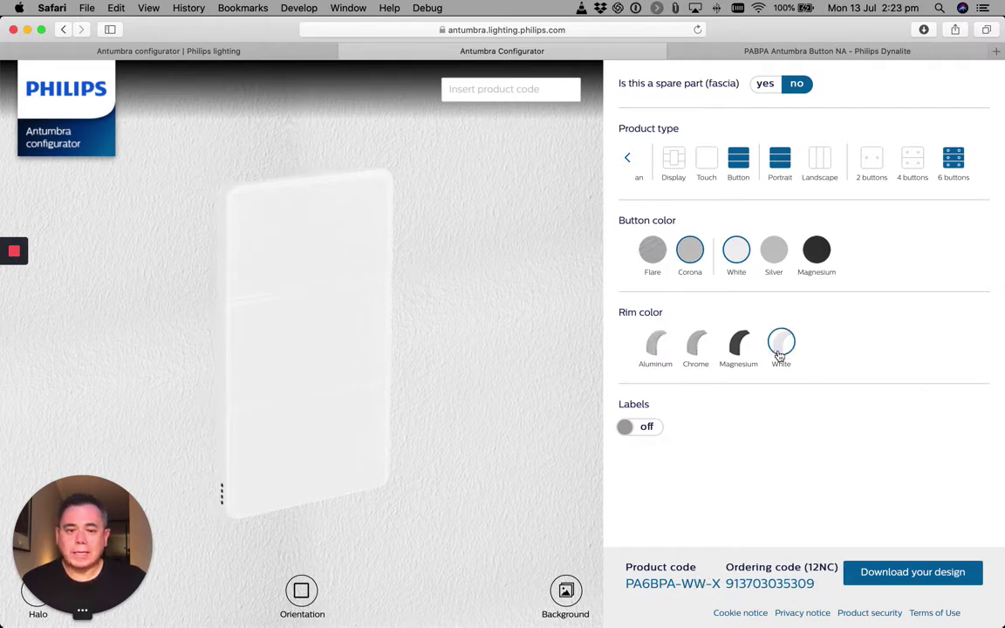
click(661, 357)
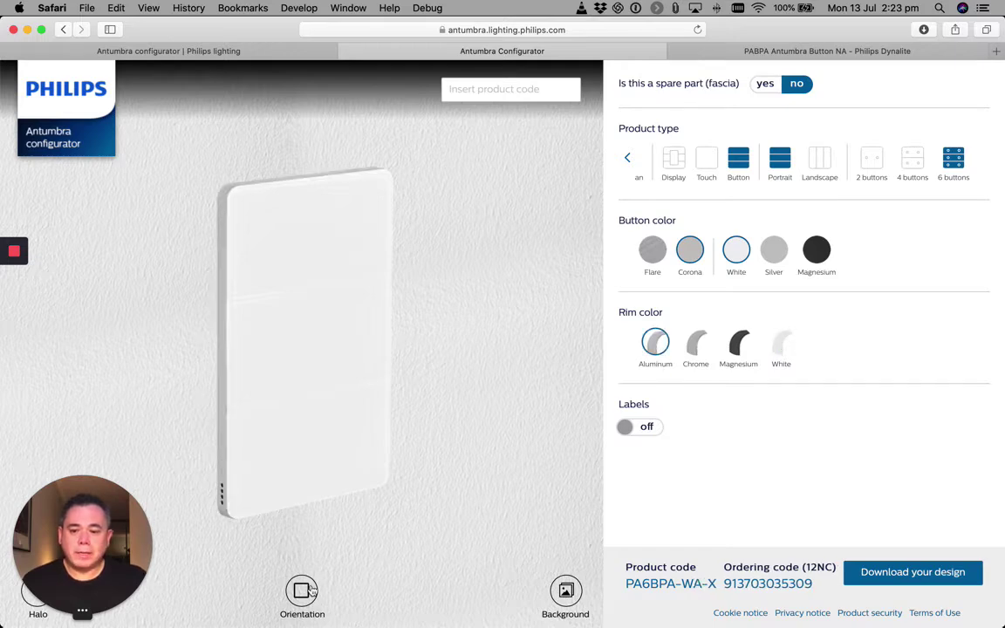
click(301, 592)
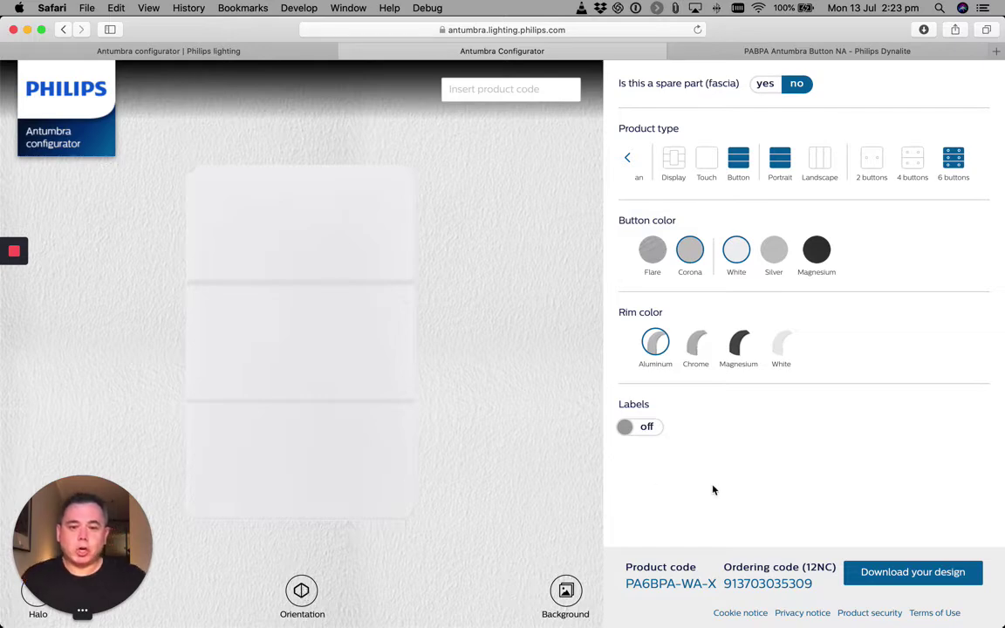
Turn on labels with the single layout and label the top-left button "On"
click(642, 427)
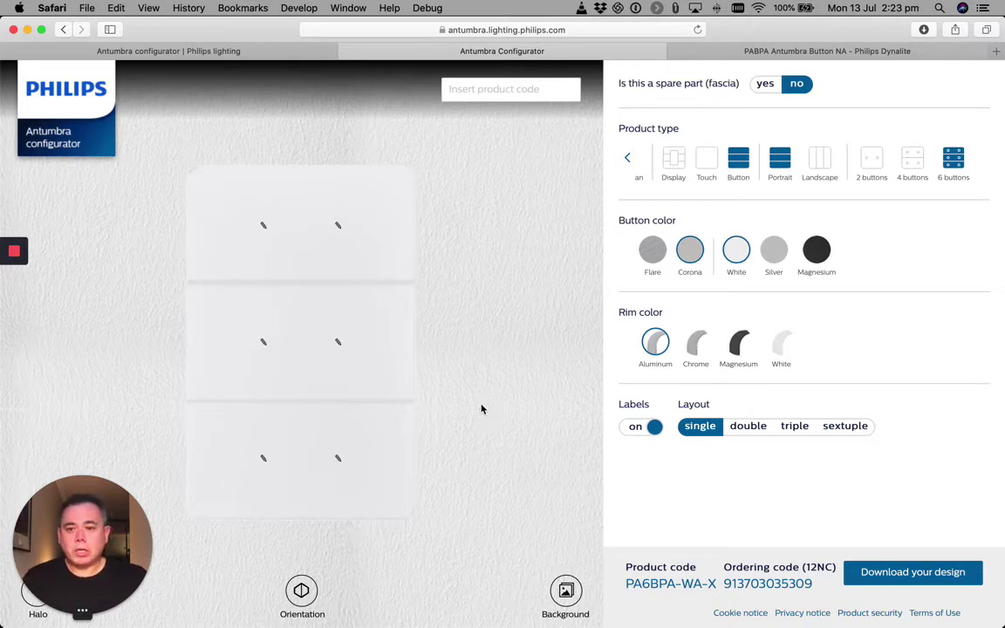
click(264, 229)
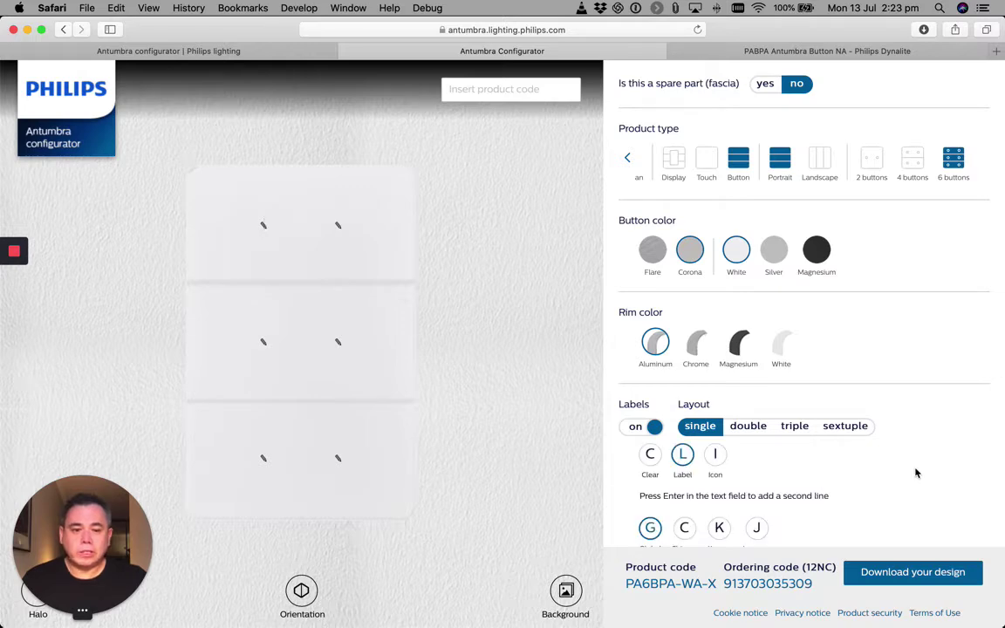
scroll(920, 451, down, 1)
scroll(920, 451, down, 3)
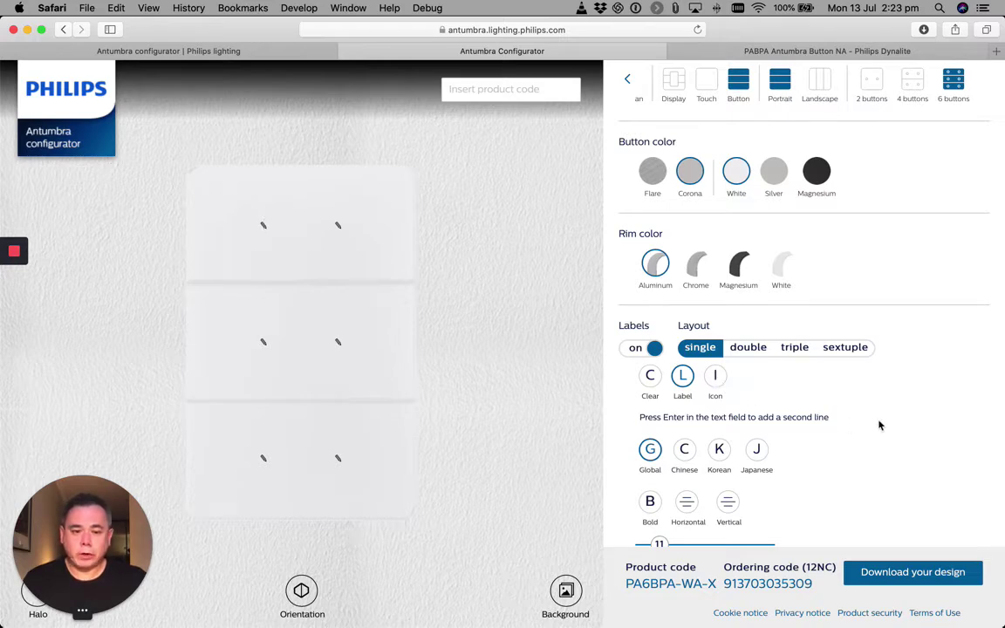
scroll(876, 421, down, 2)
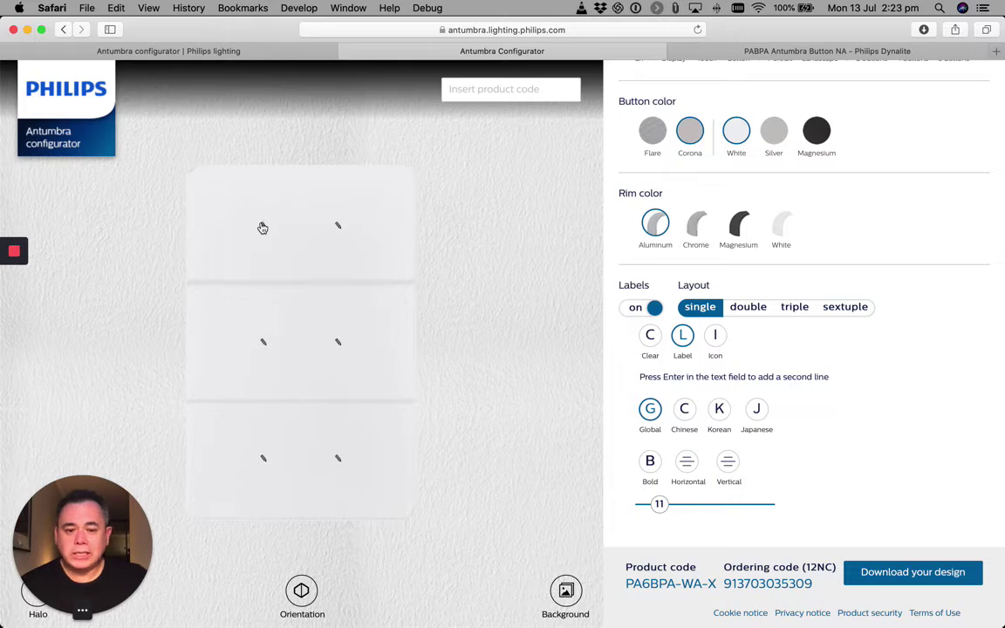
click(263, 227)
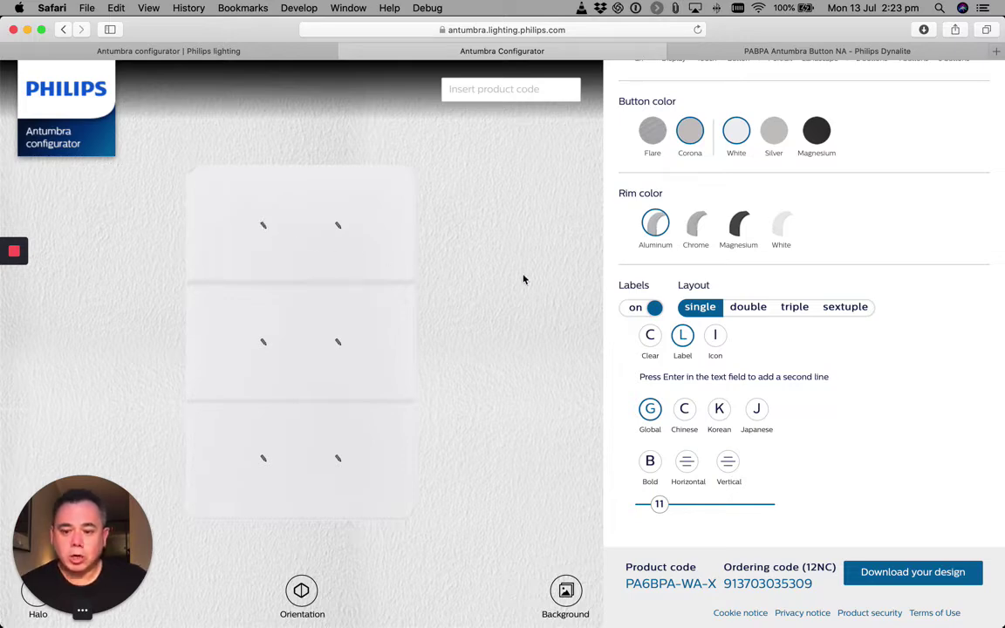
text(On)
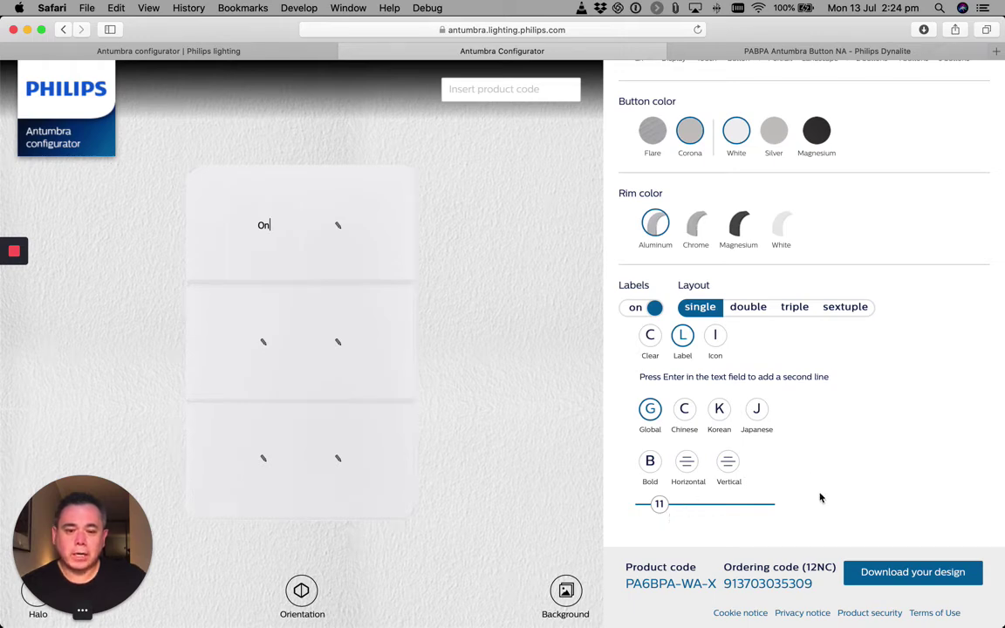
Align the "On" label to the left and set its text size to 14
click(688, 470)
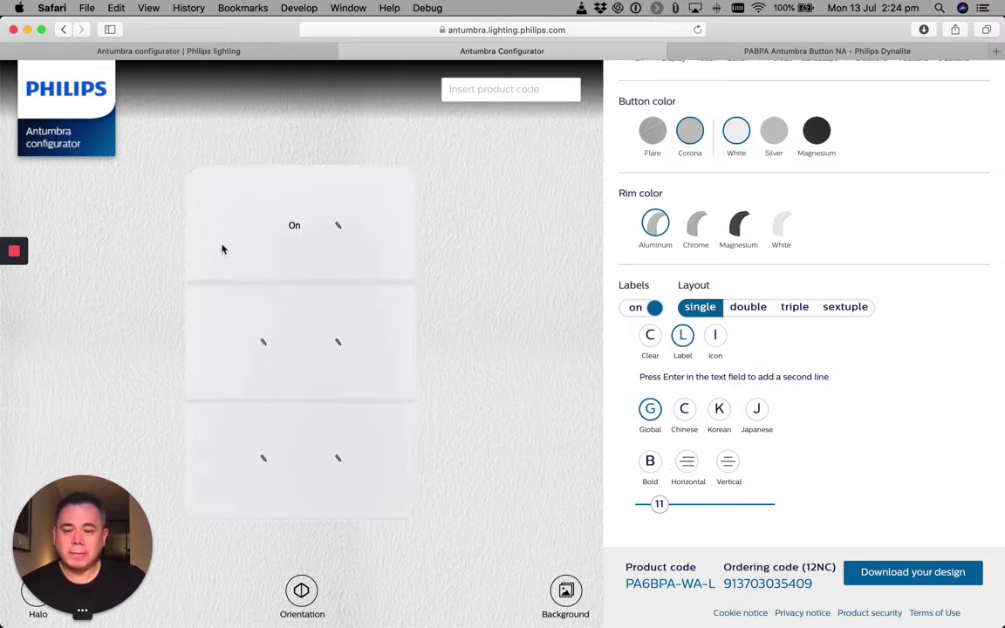
click(685, 469)
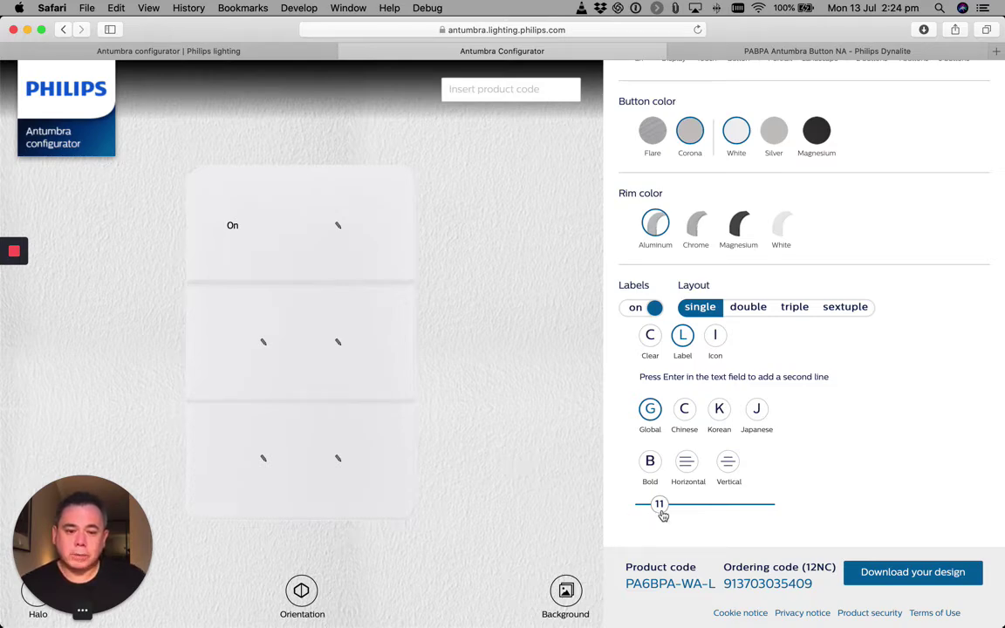
drag(662, 515, 678, 513)
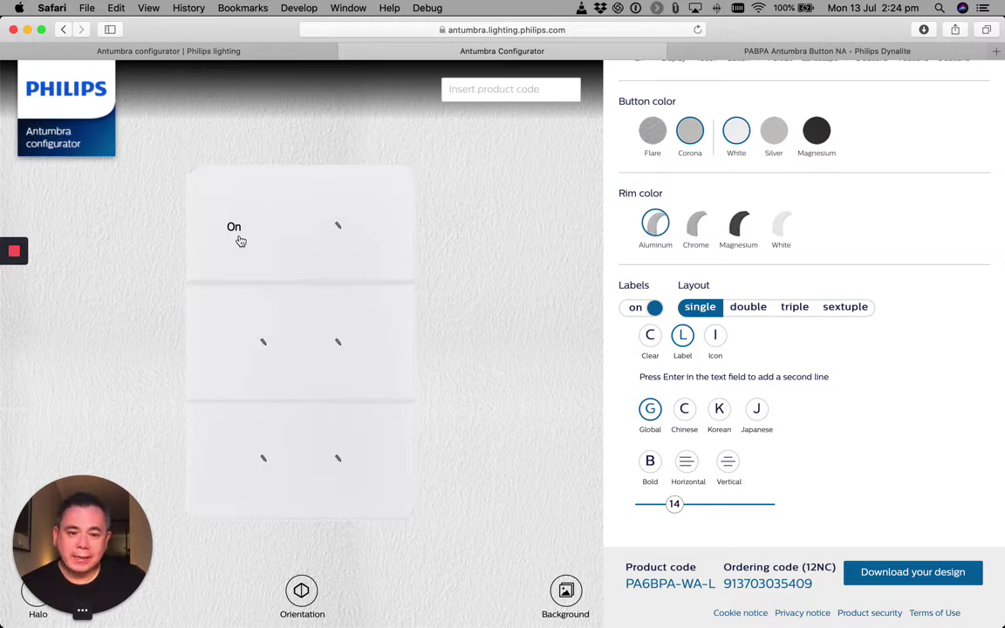
Label the top-right button "Off", align the text to the right and set its size to 14
click(338, 228)
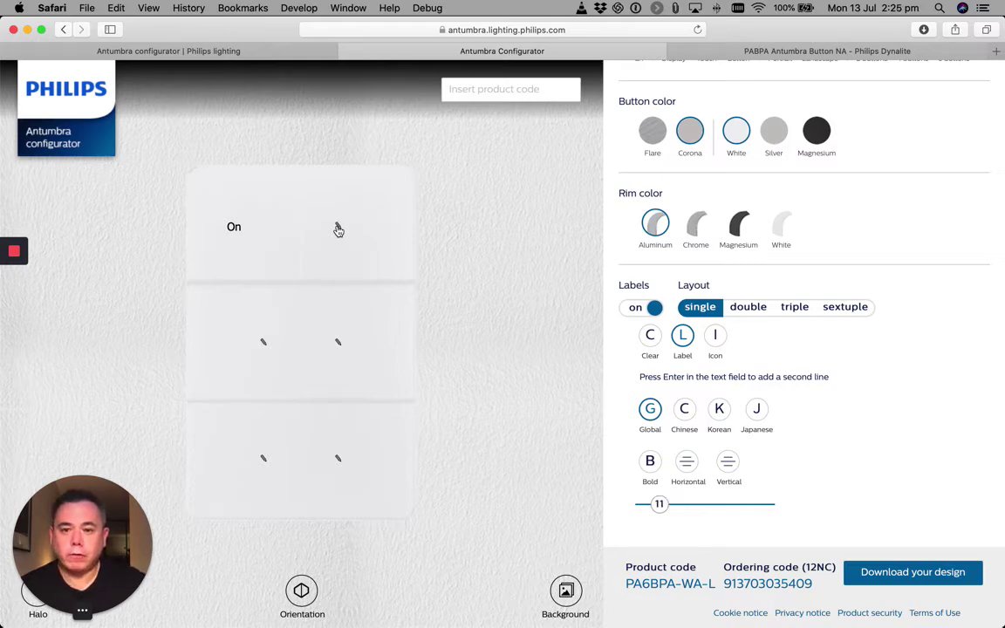
text(Off)
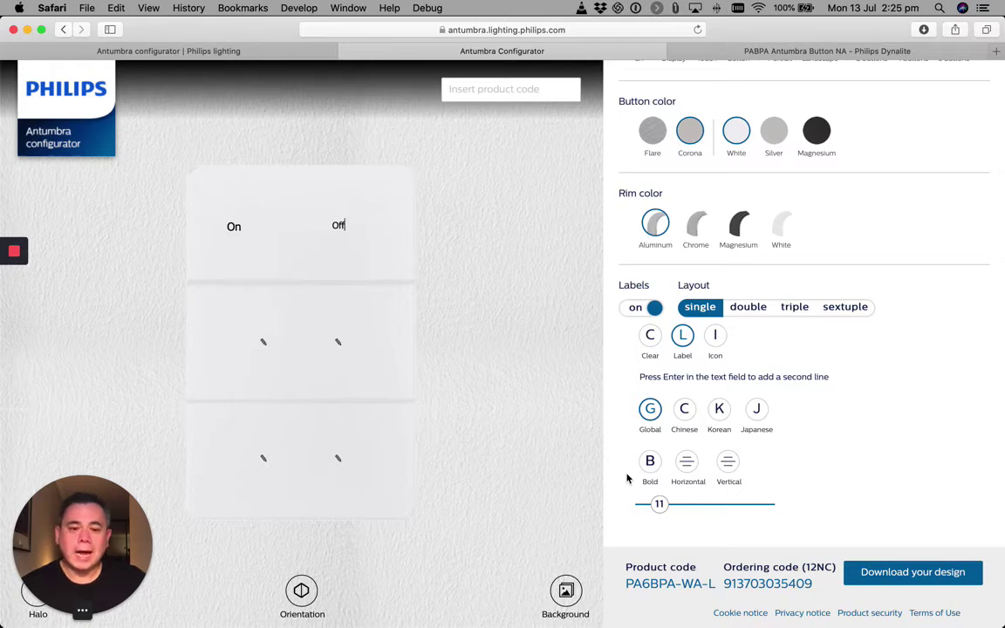
click(688, 464)
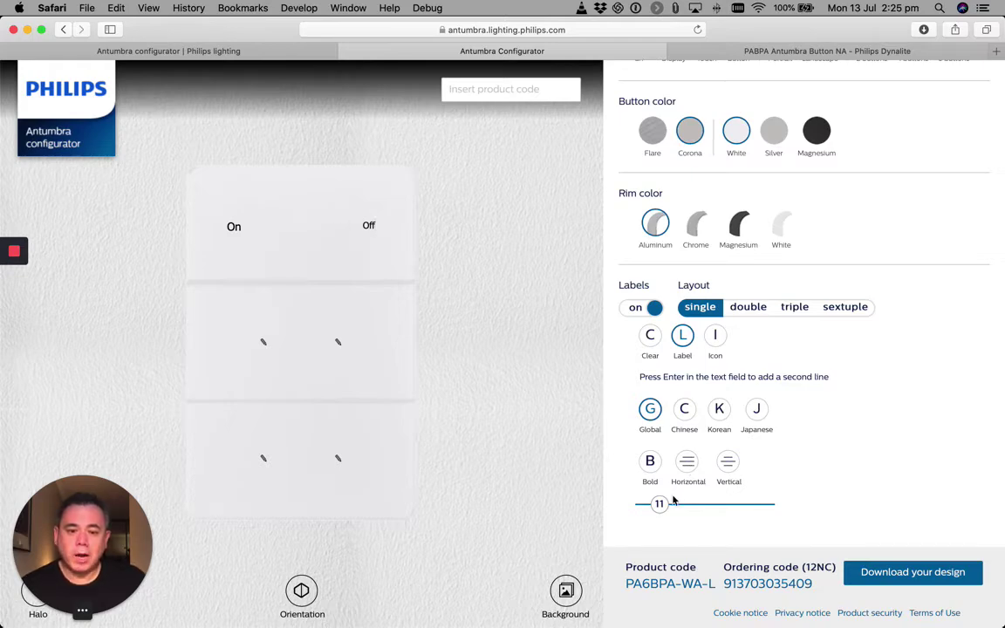
drag(659, 504, 675, 505)
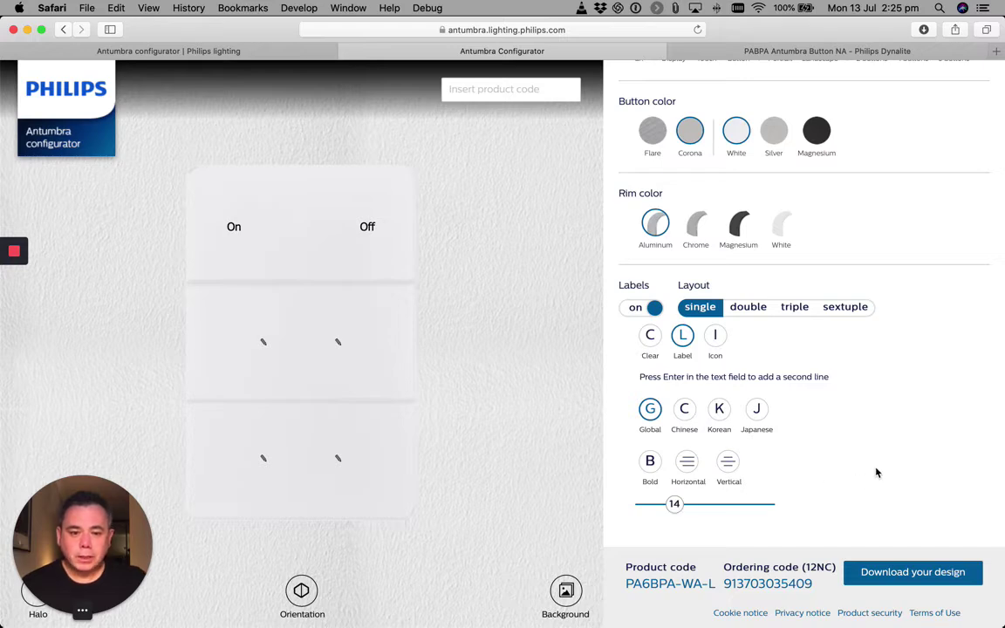
Label the middle-left button "Up", align the text to the left and set its size to 14
click(266, 348)
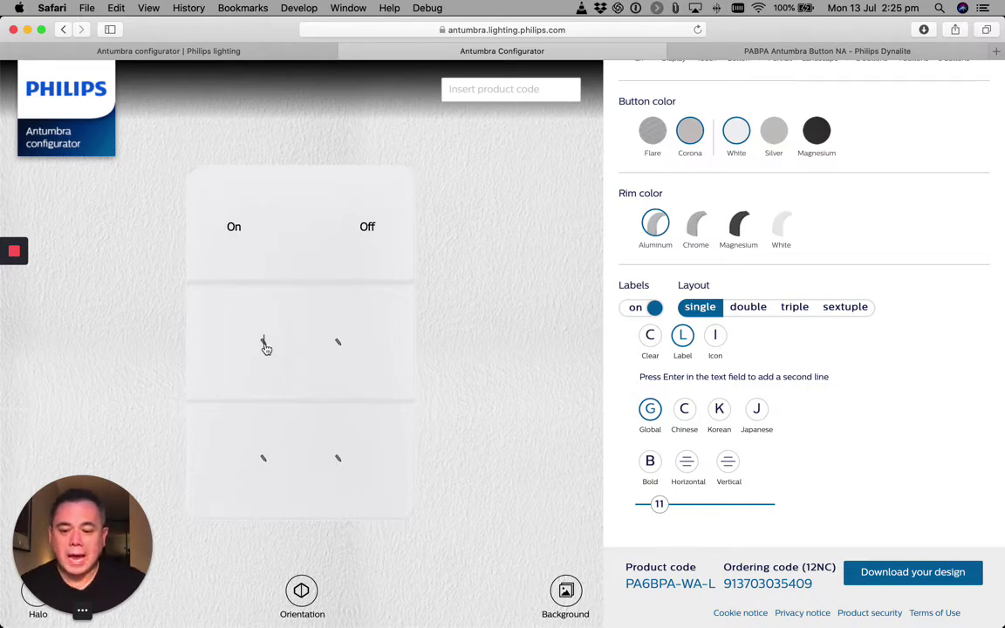
text(Up)
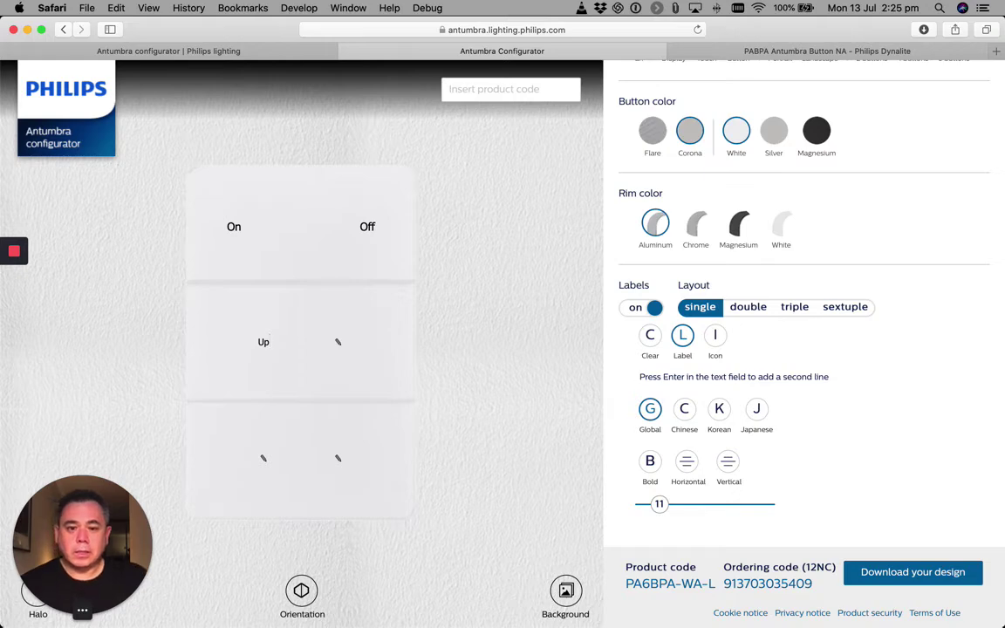
click(687, 464)
click(688, 464)
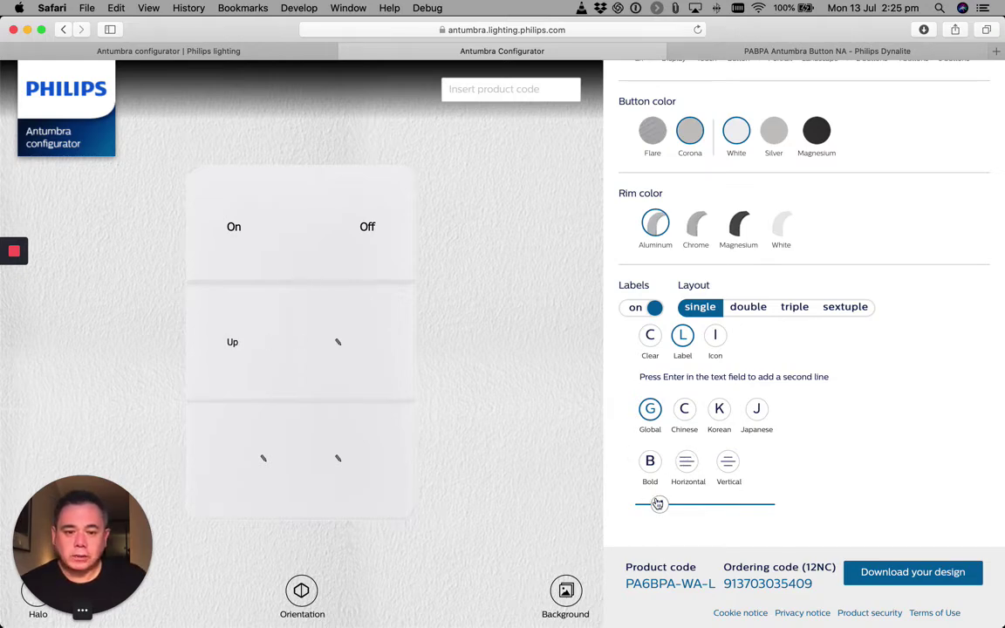
drag(658, 503, 673, 503)
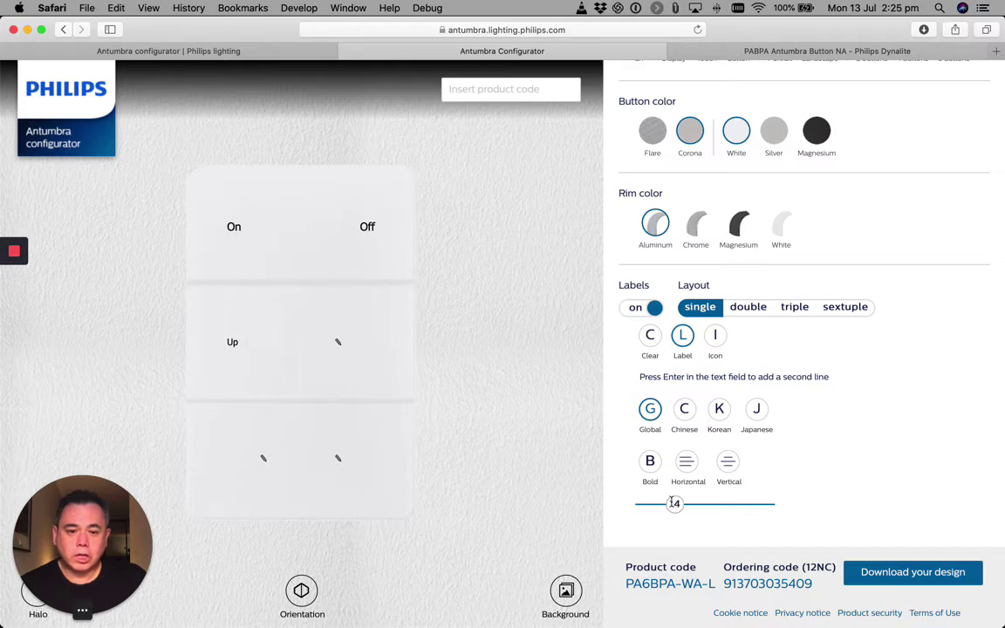
Label the bottom-left button "Down", align the text to the left and set its size to 14
click(265, 459)
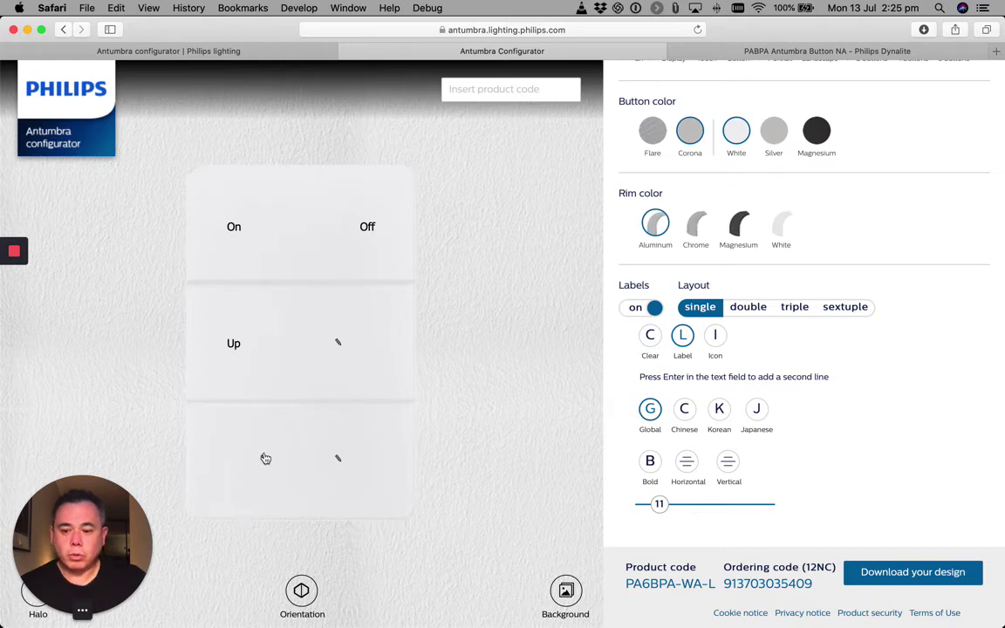
text(Down)
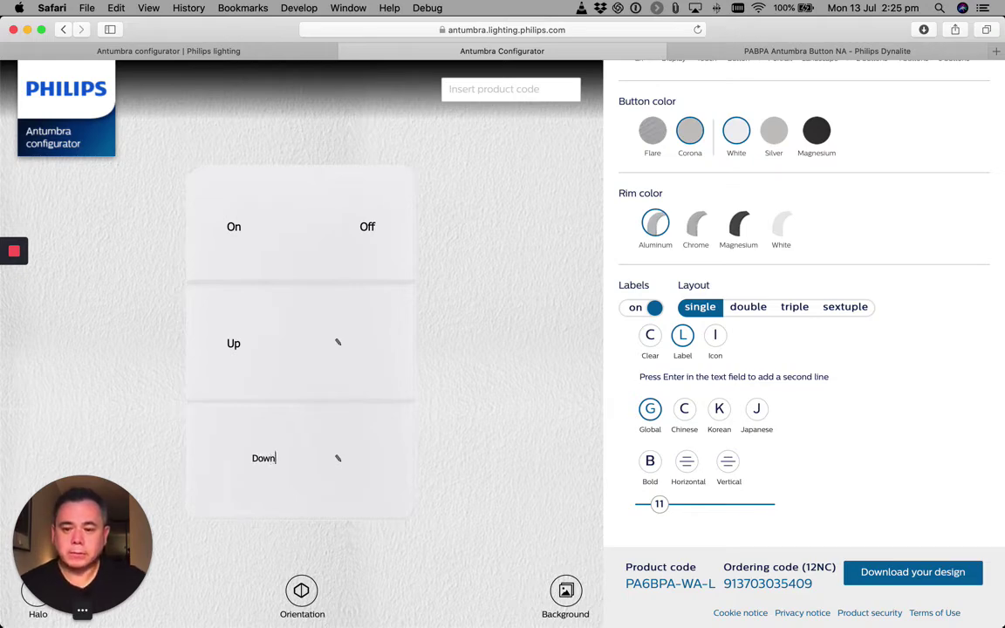
click(688, 466)
click(688, 466)
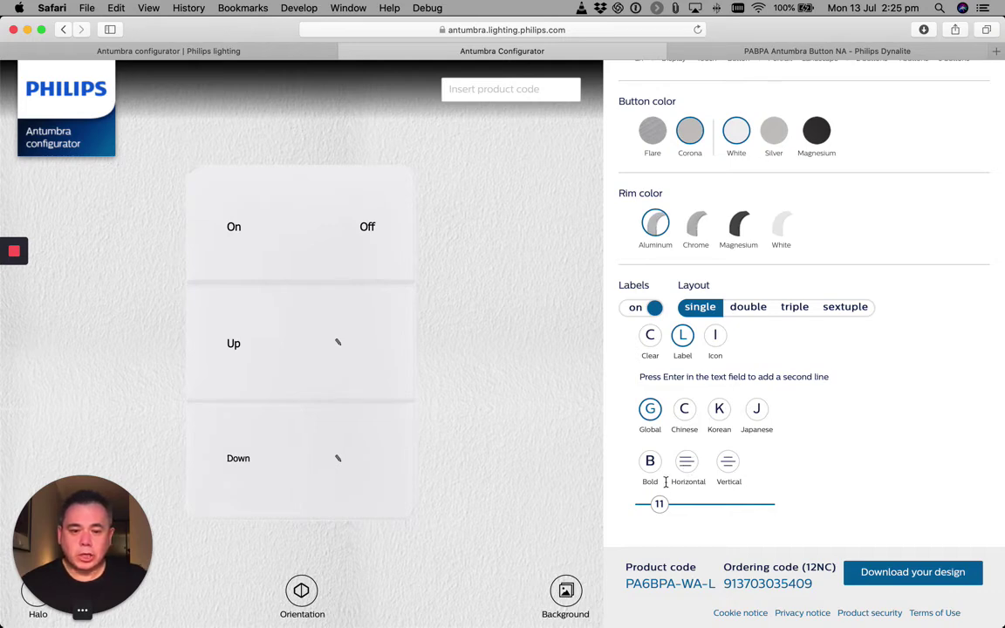
drag(660, 504, 677, 503)
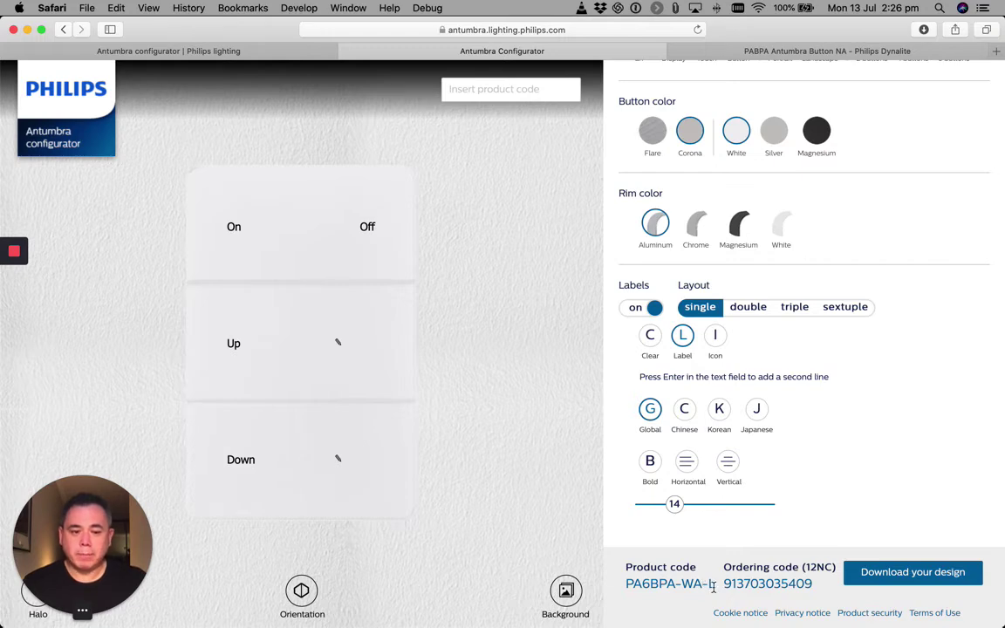
Download the design with the panel name "Study" and save the order form PDF to the Desktop
click(889, 577)
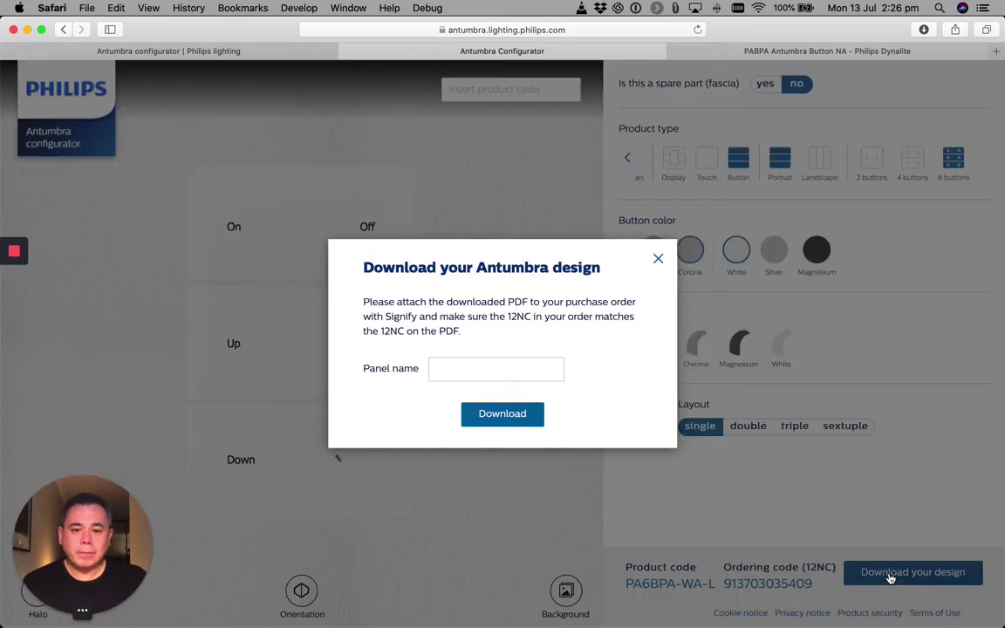
click(461, 372)
text(Stud)
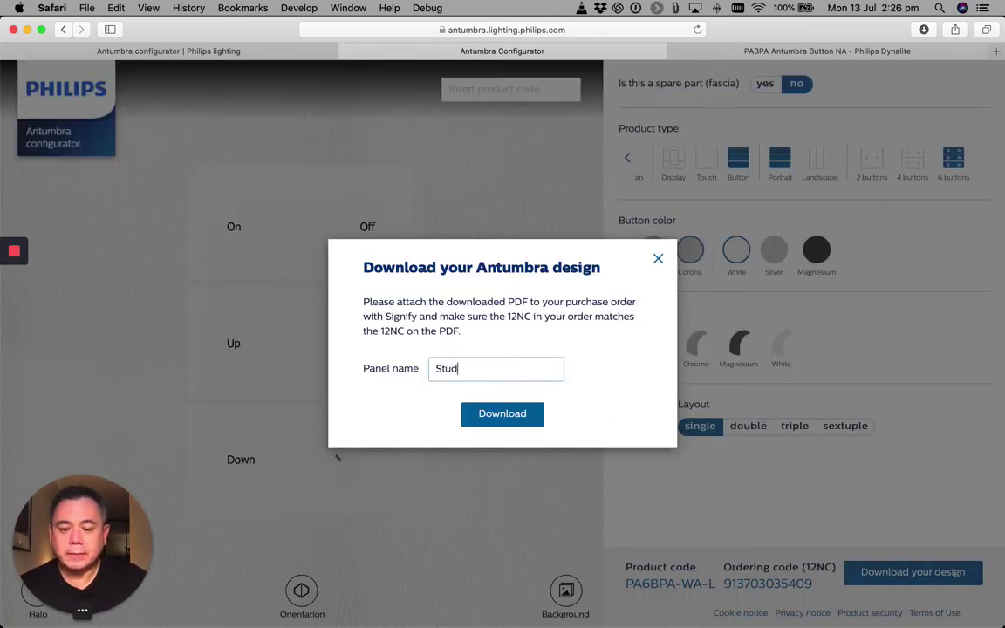
text(y)
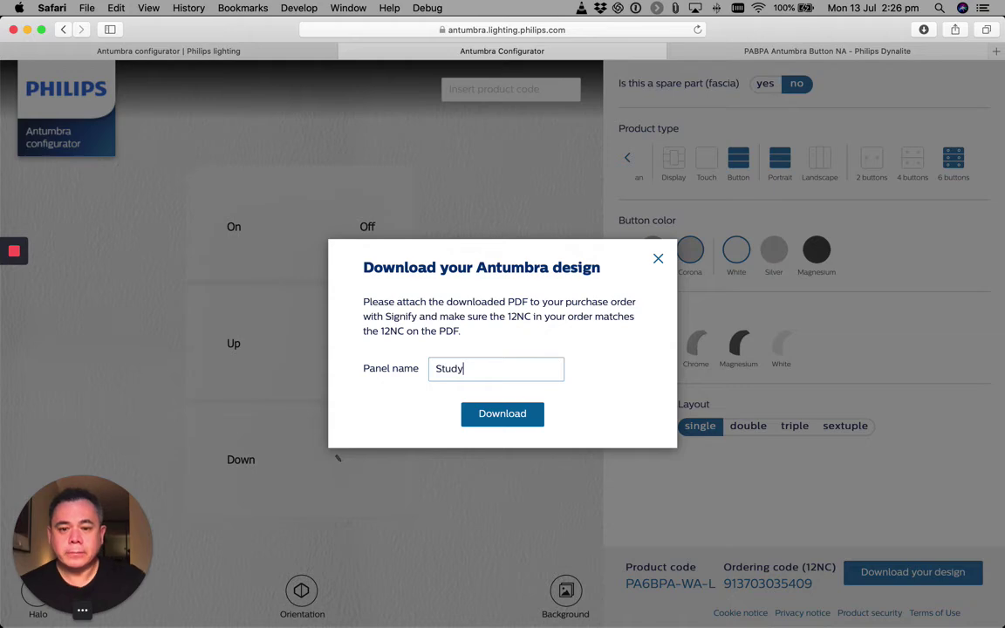
click(515, 421)
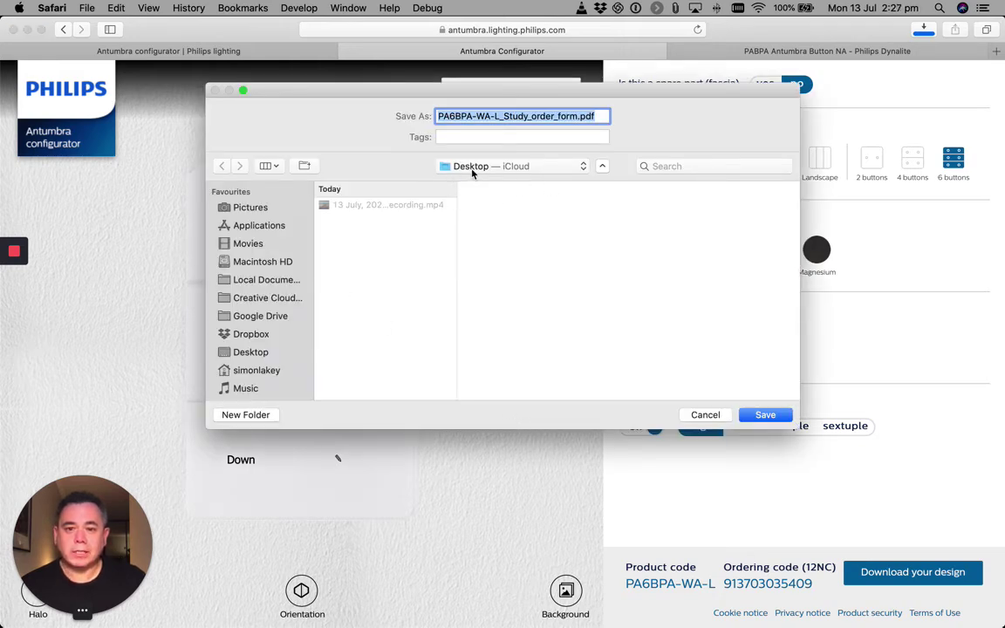
click(766, 415)
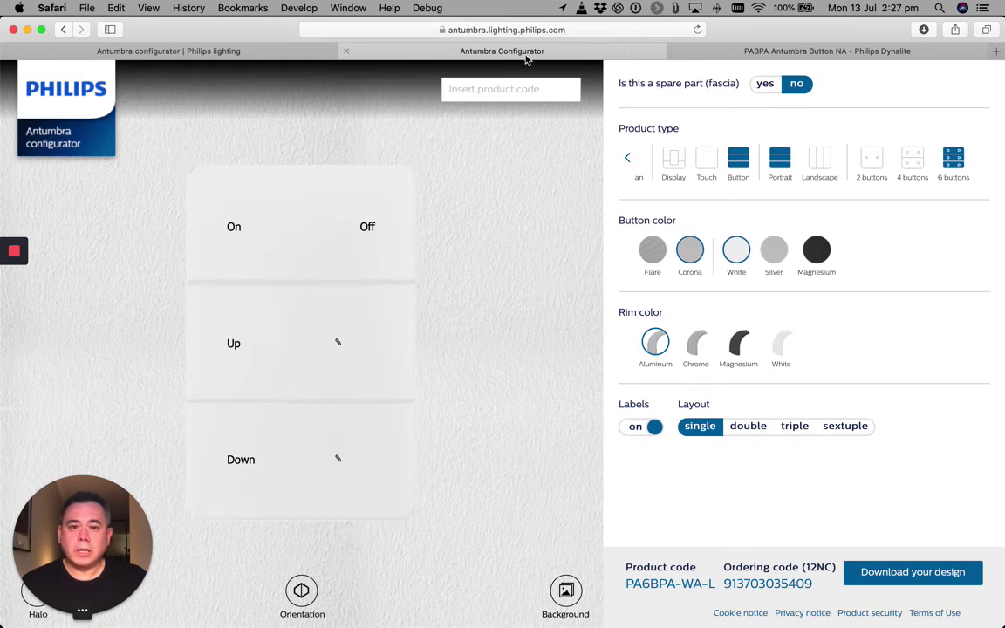
Open the saved Study order form PDF from the desktop in Preview, review its labels and order details, and return to the configurator
drag(792, 36, 609, 13)
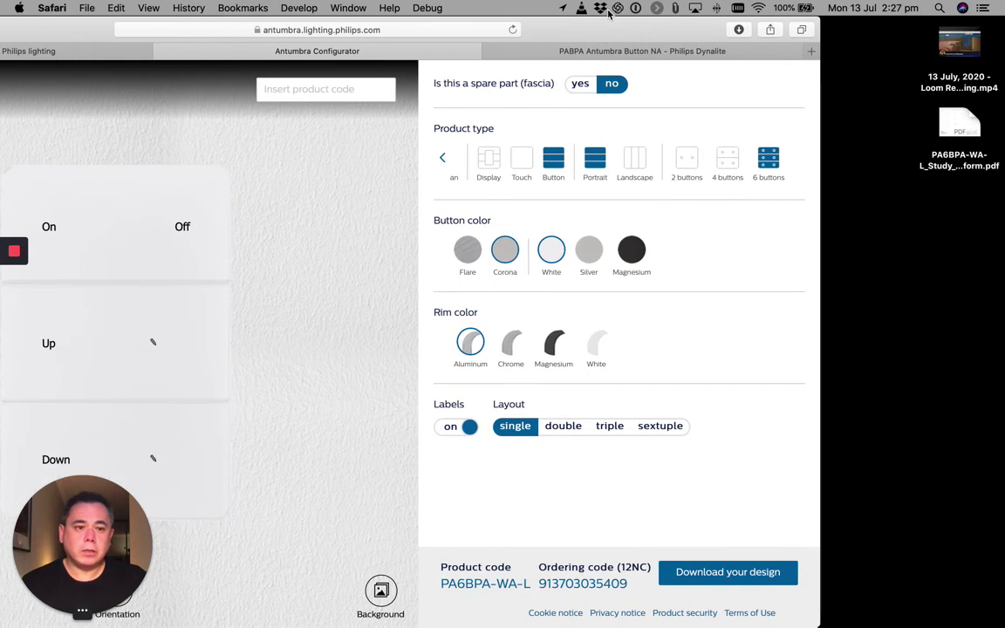
click(902, 206)
double_click(961, 128)
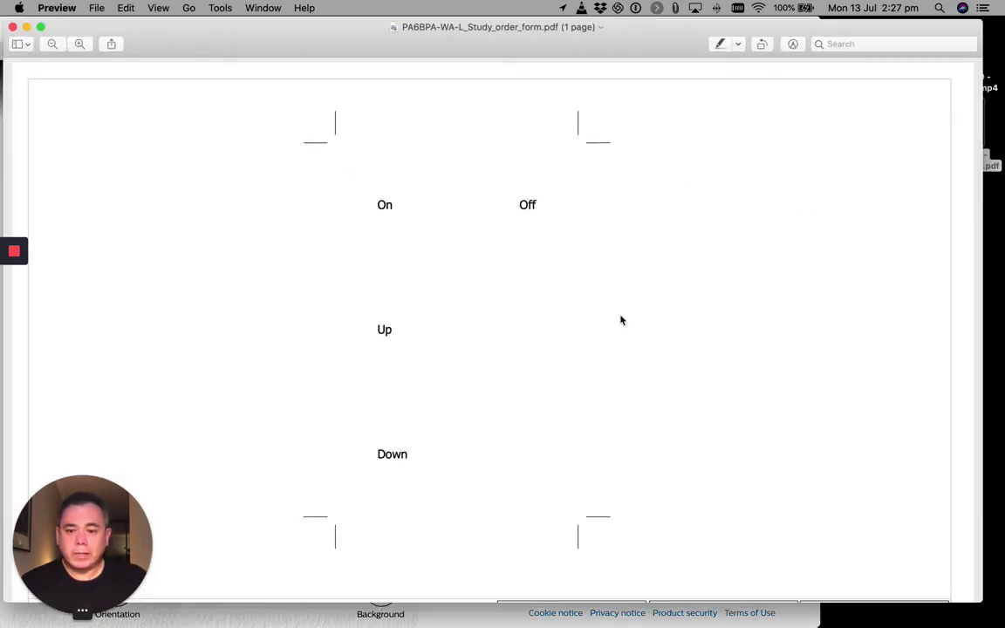
scroll(508, 326, down, 3)
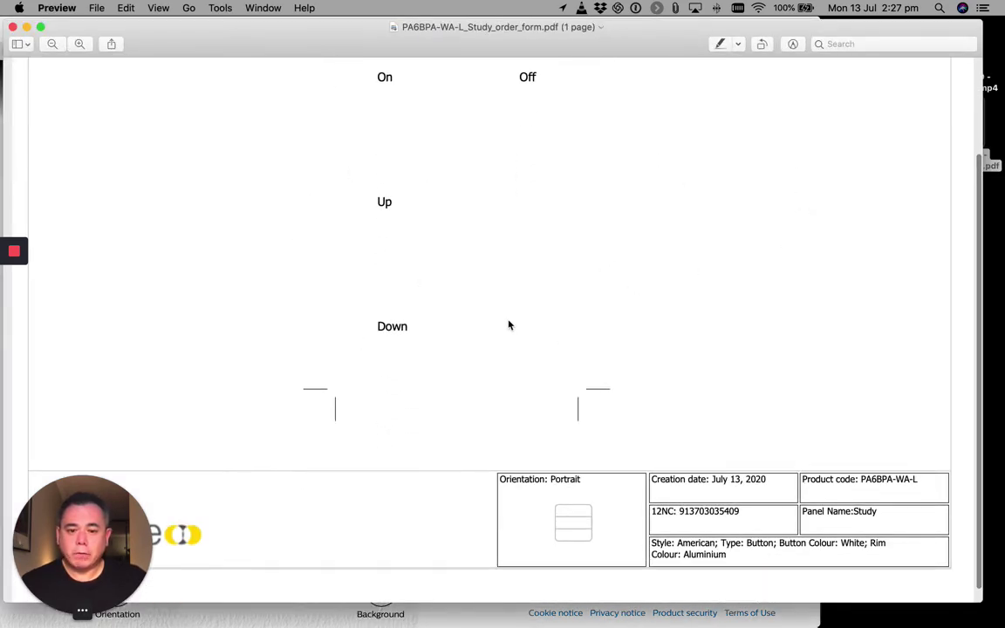
scroll(509, 325, up, 2)
scroll(510, 325, up, 1)
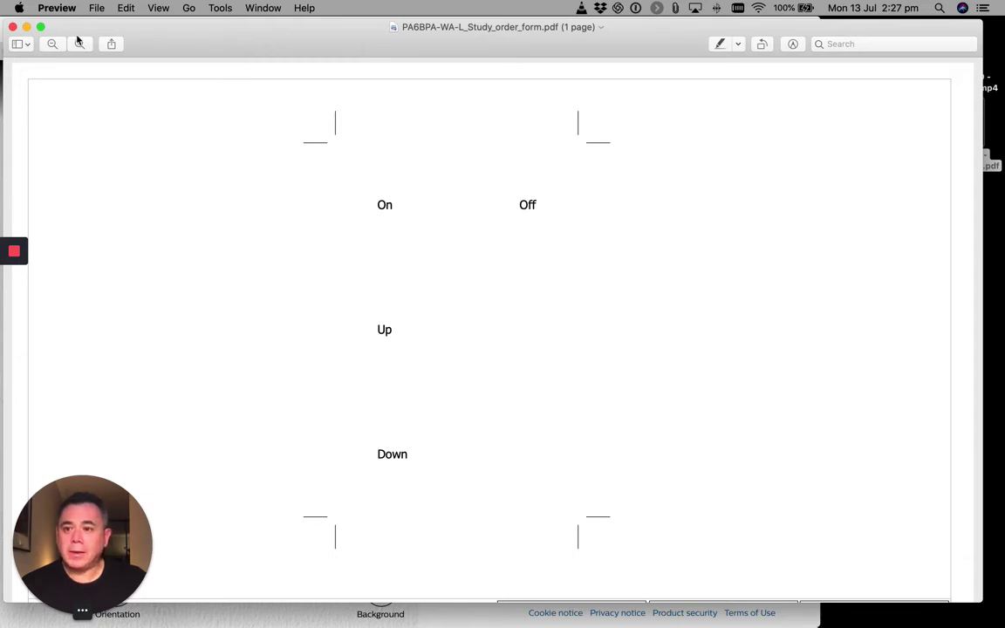
click(13, 27)
drag(88, 37, 267, 30)
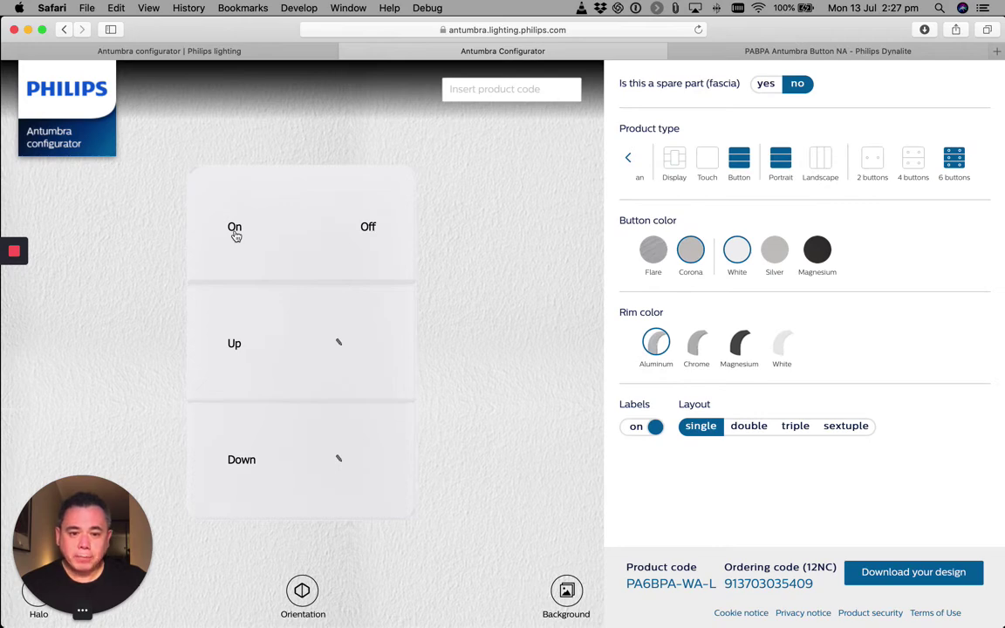
Clear the "On", "Off", "Up" and "Down" labels from the panel's buttons
click(234, 232)
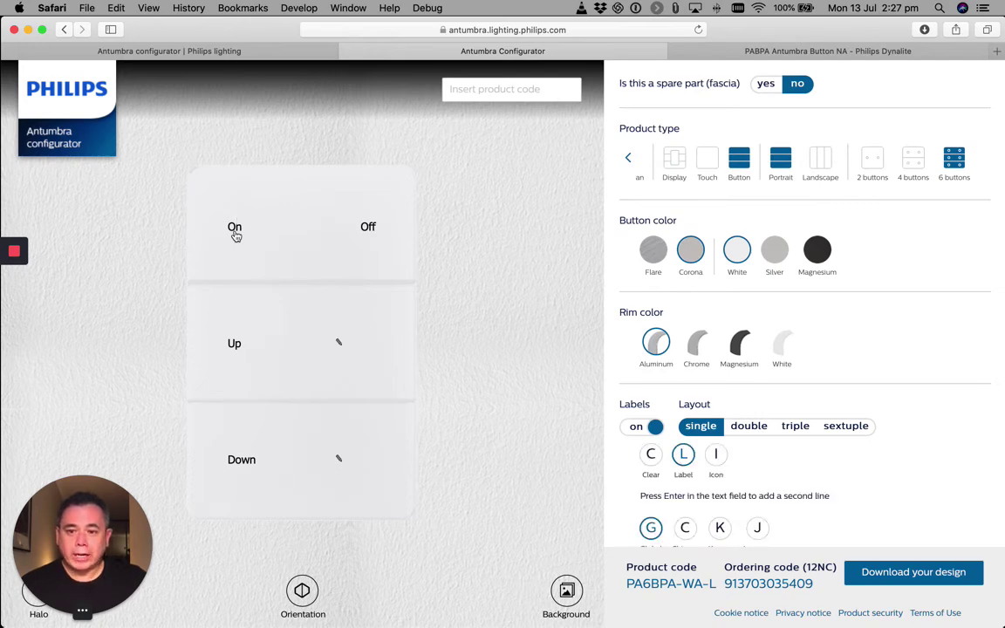
click(650, 458)
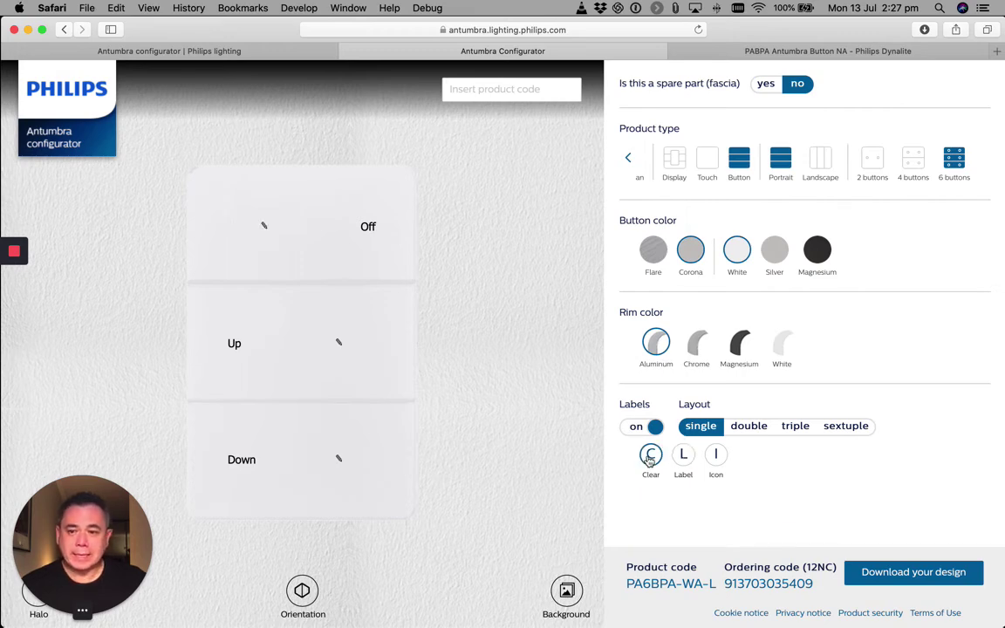
click(368, 226)
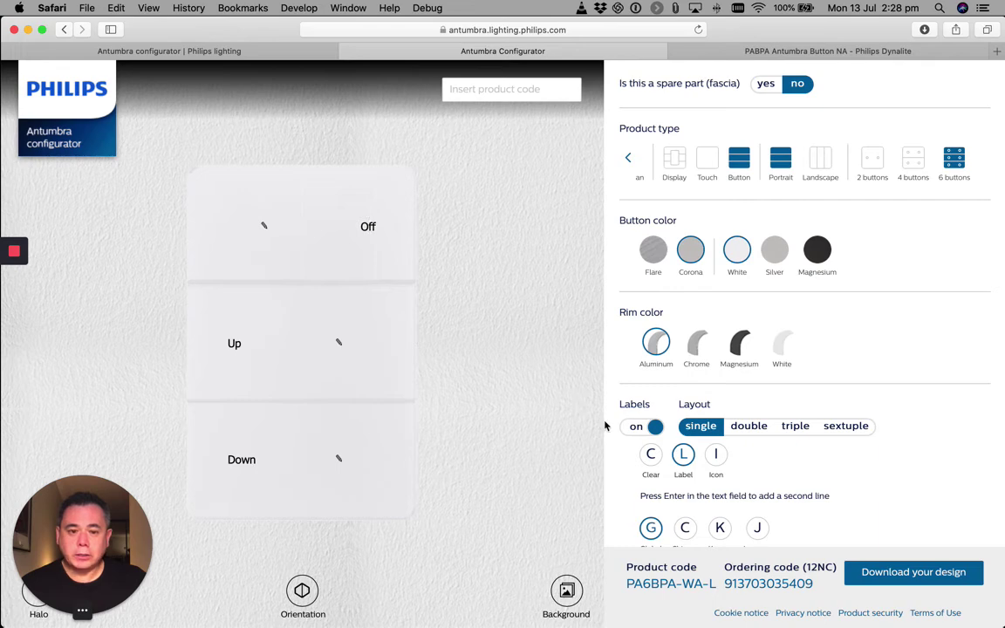
click(652, 459)
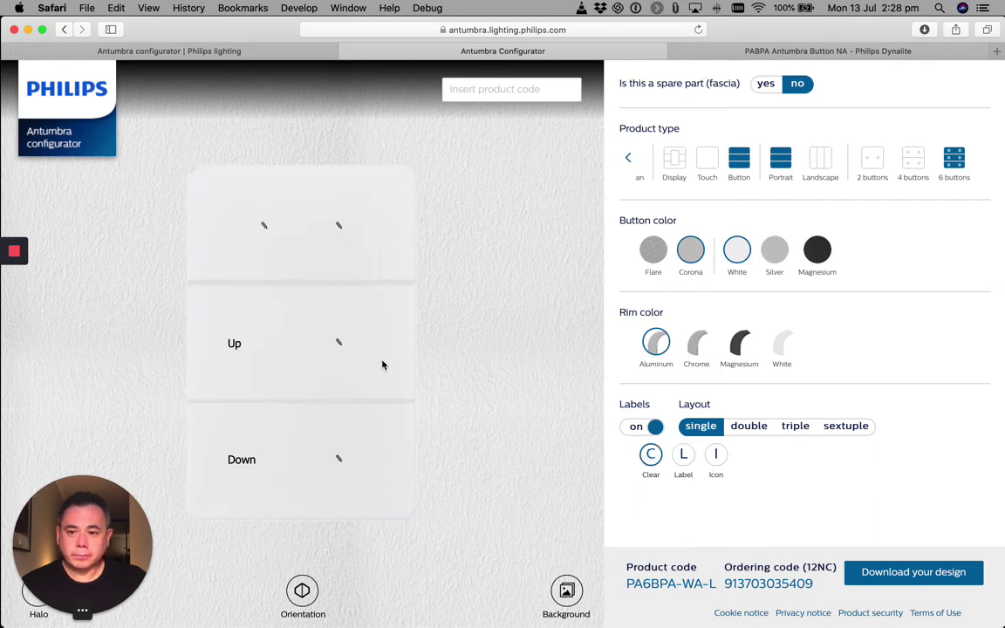
click(233, 343)
click(649, 453)
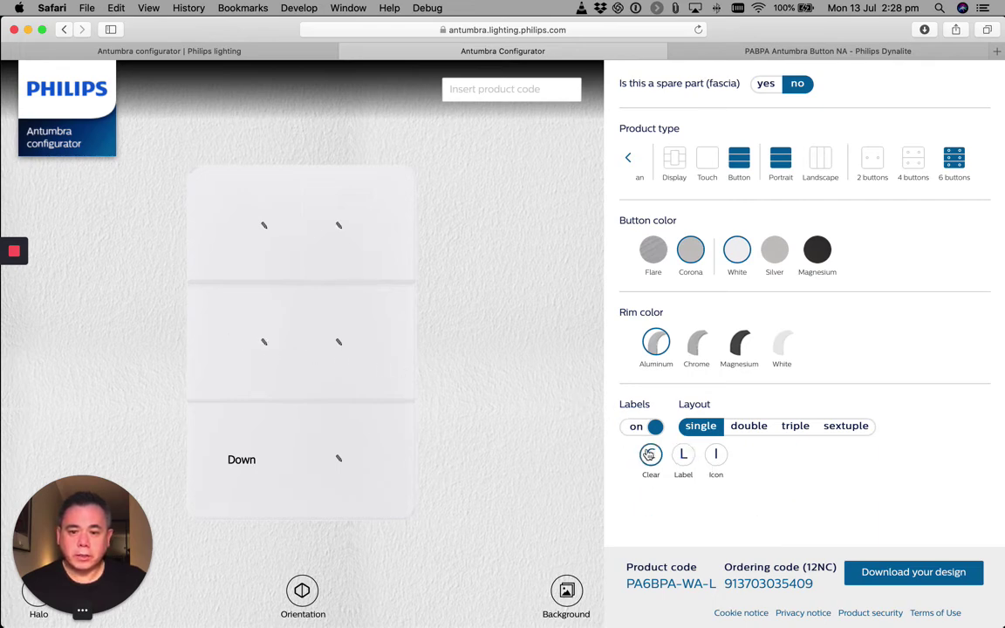
click(246, 466)
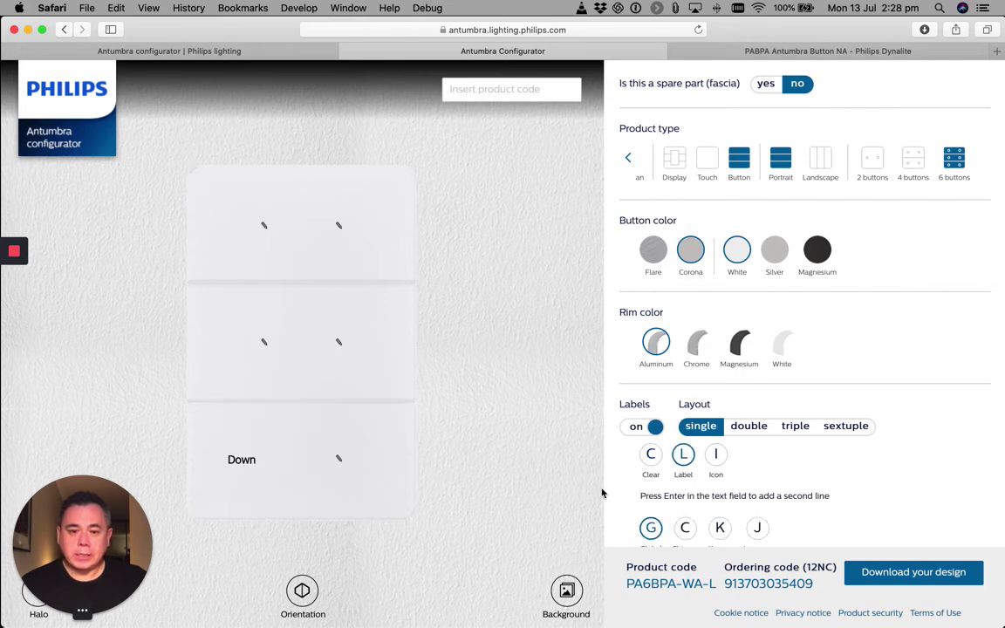
click(650, 459)
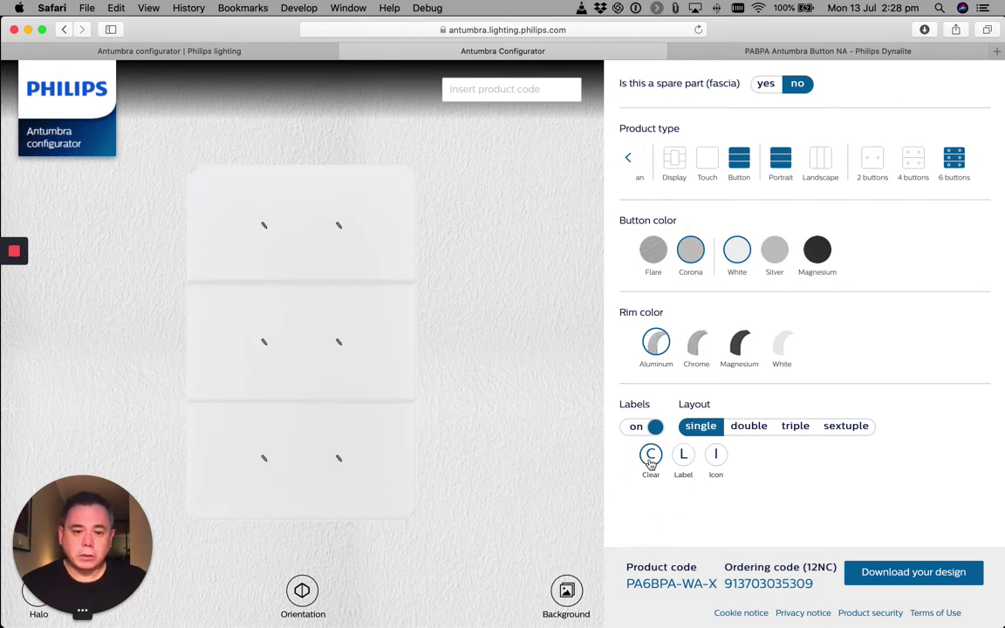
Put the vertical-bar icon from the Control set on the top-left button and align it to the left
click(266, 227)
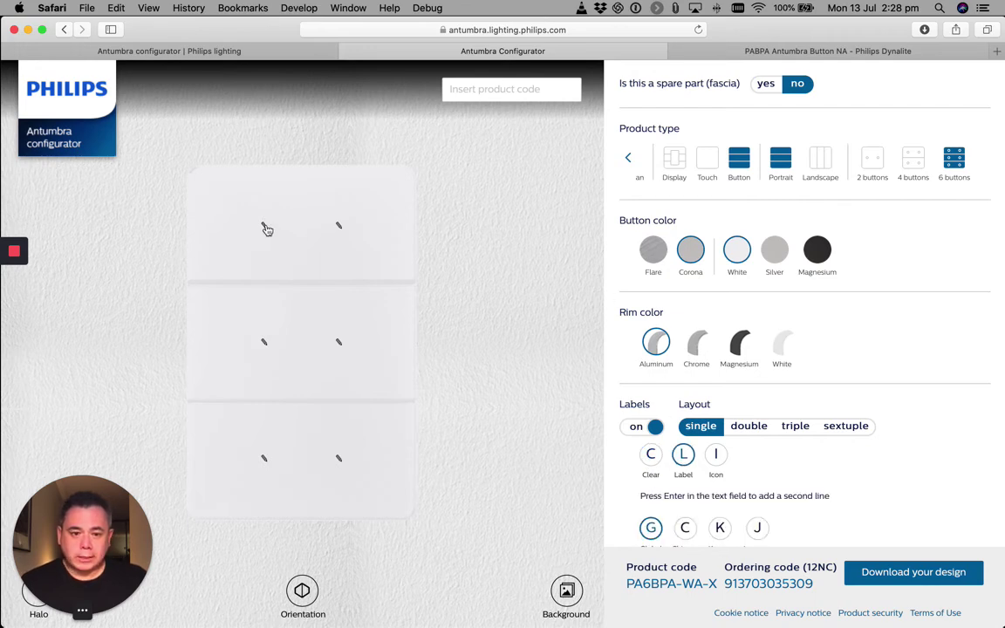
click(716, 456)
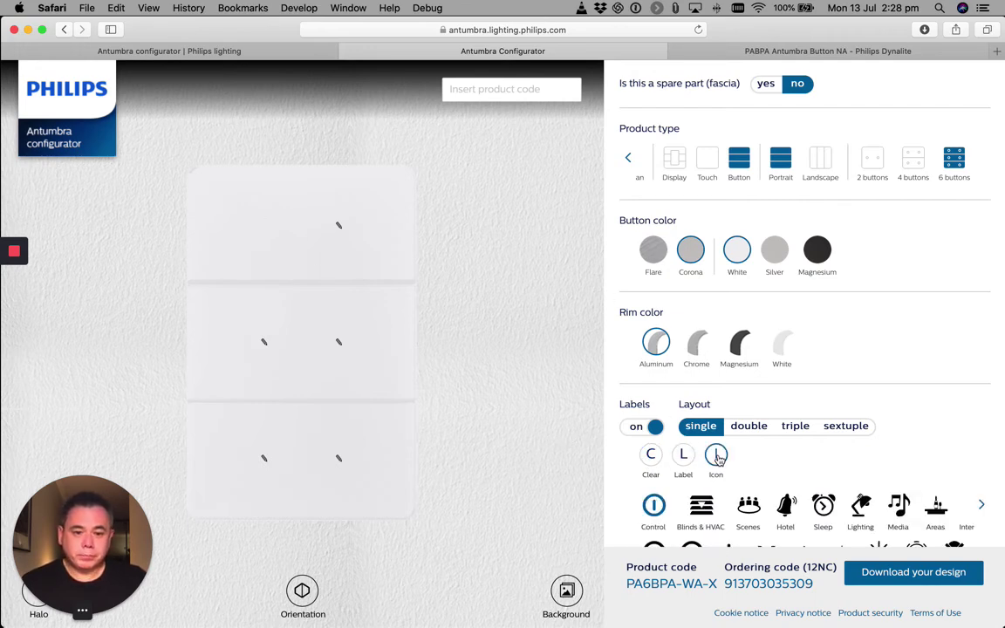
scroll(882, 442, down, 3)
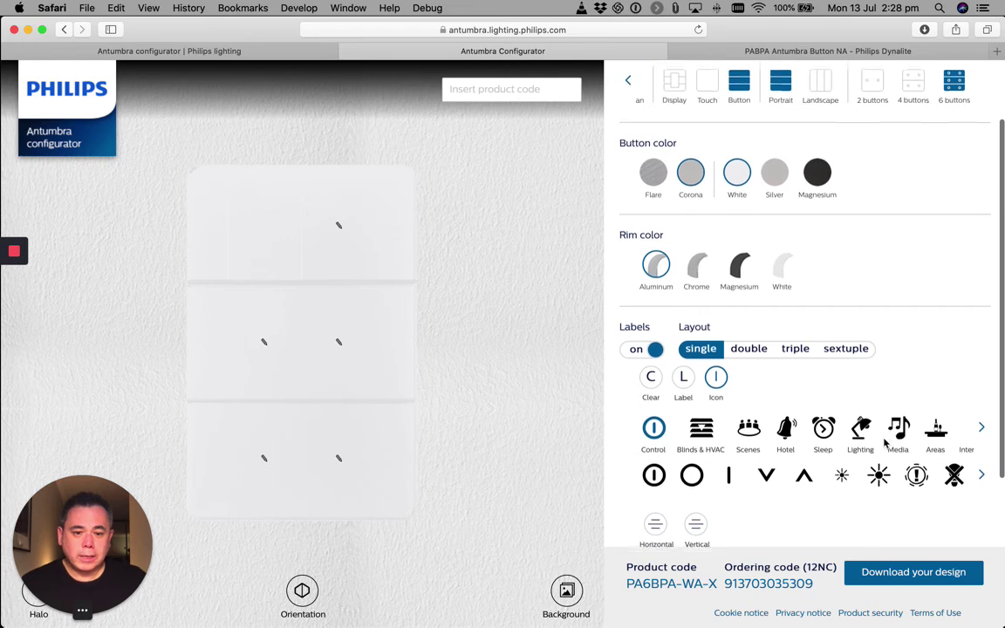
click(729, 468)
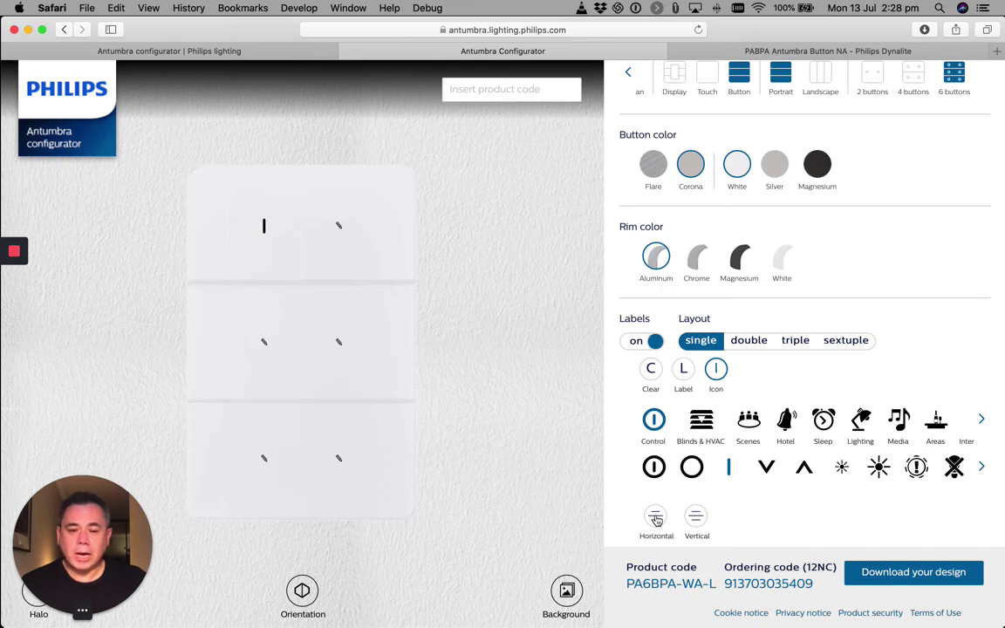
click(656, 518)
click(656, 519)
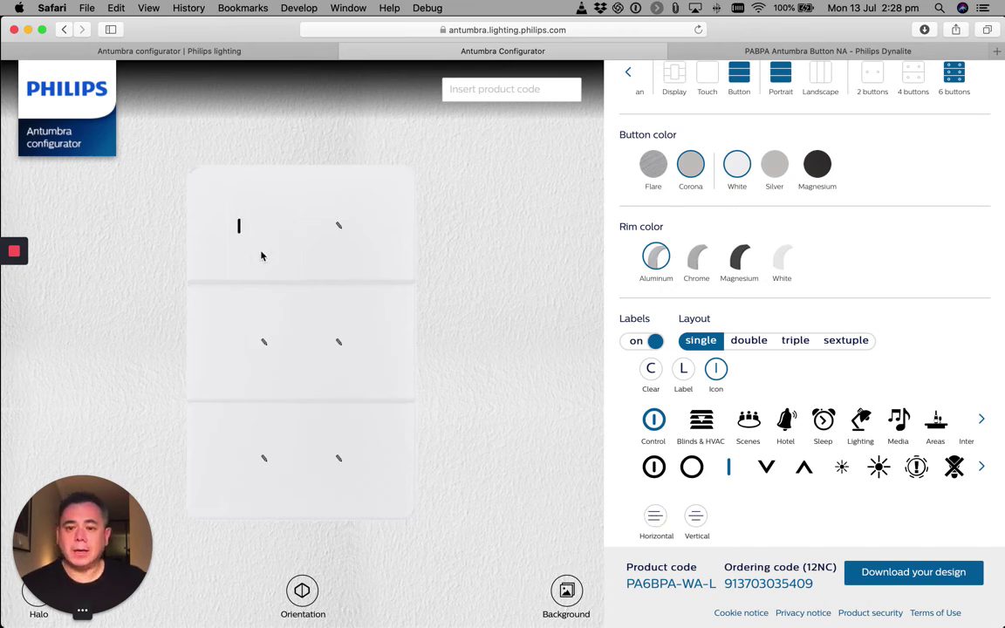
Put the circle icon from the Control set on the top-right button and align it to the right
click(339, 229)
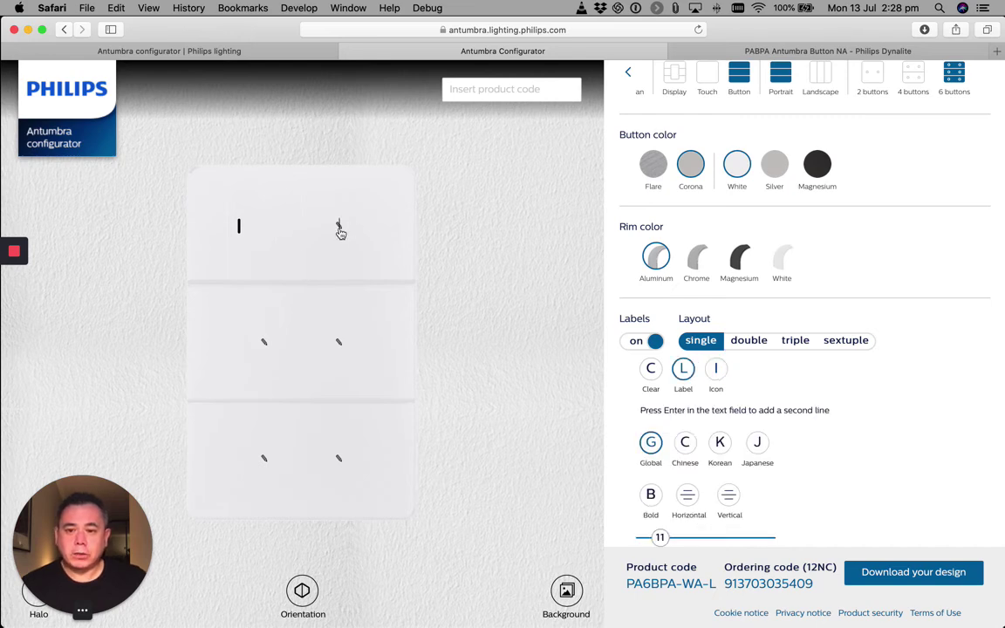
click(720, 380)
click(703, 475)
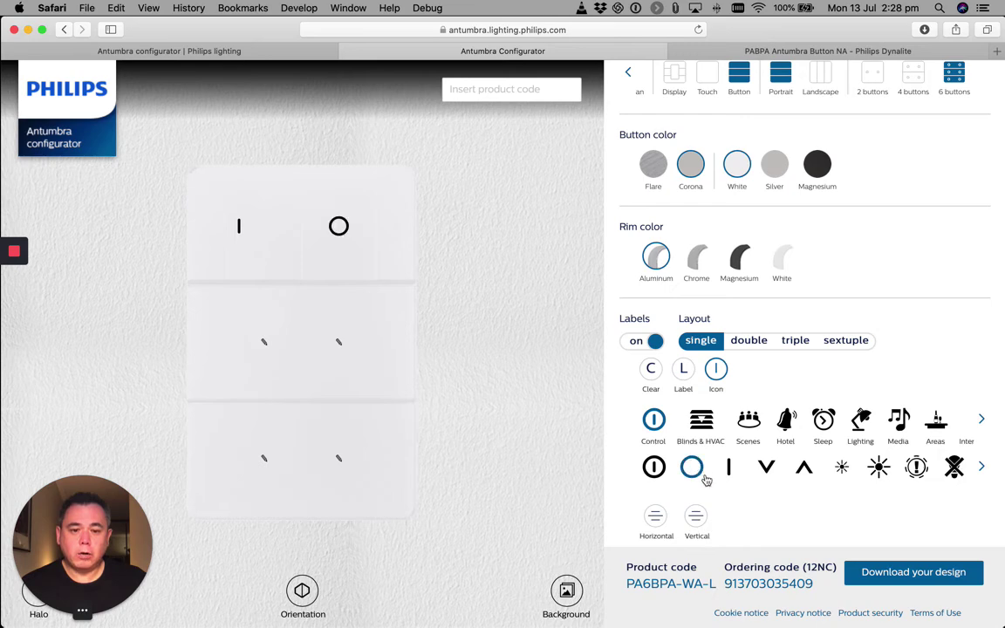
click(659, 518)
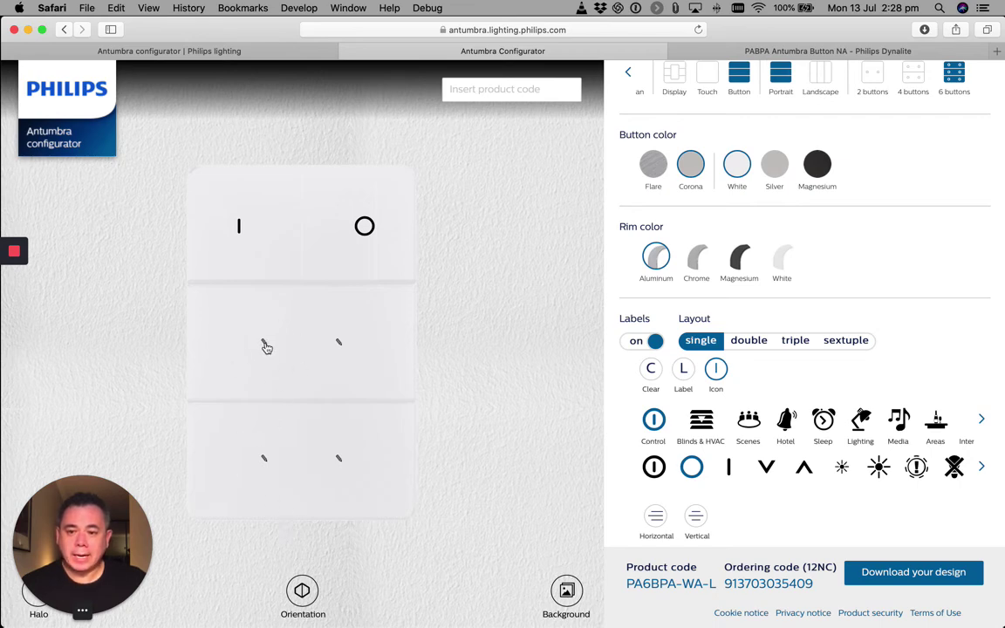
Put the up-arrow icon from the Control set on the middle-left button and align it to the left
click(265, 344)
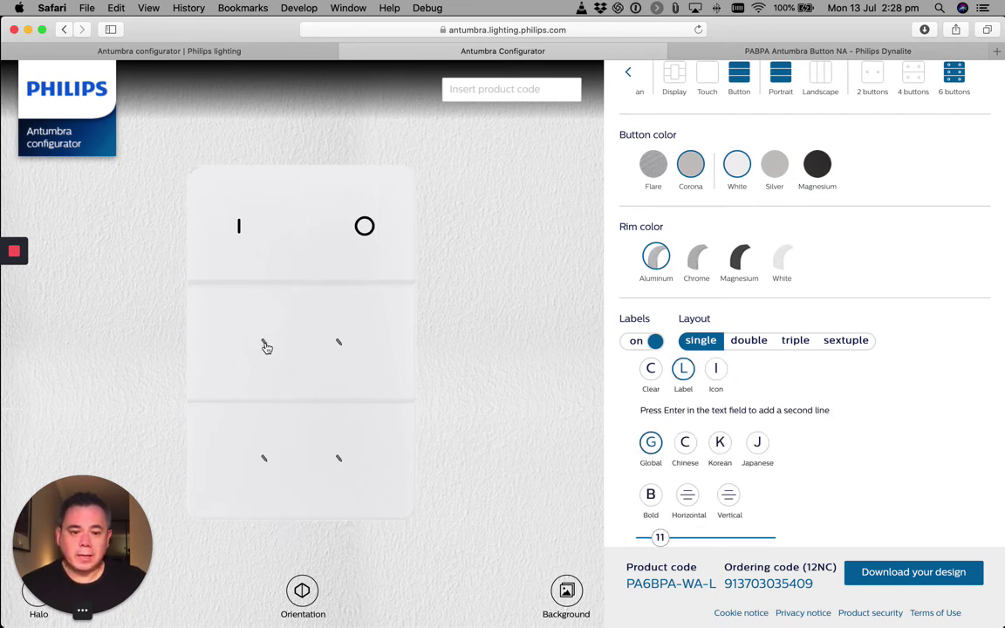
click(714, 369)
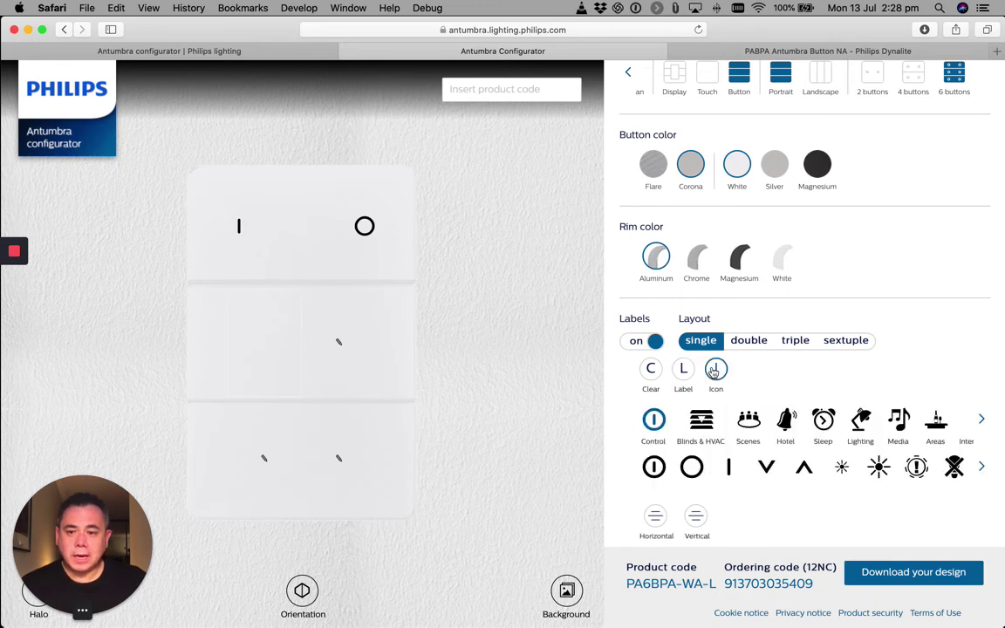
click(802, 470)
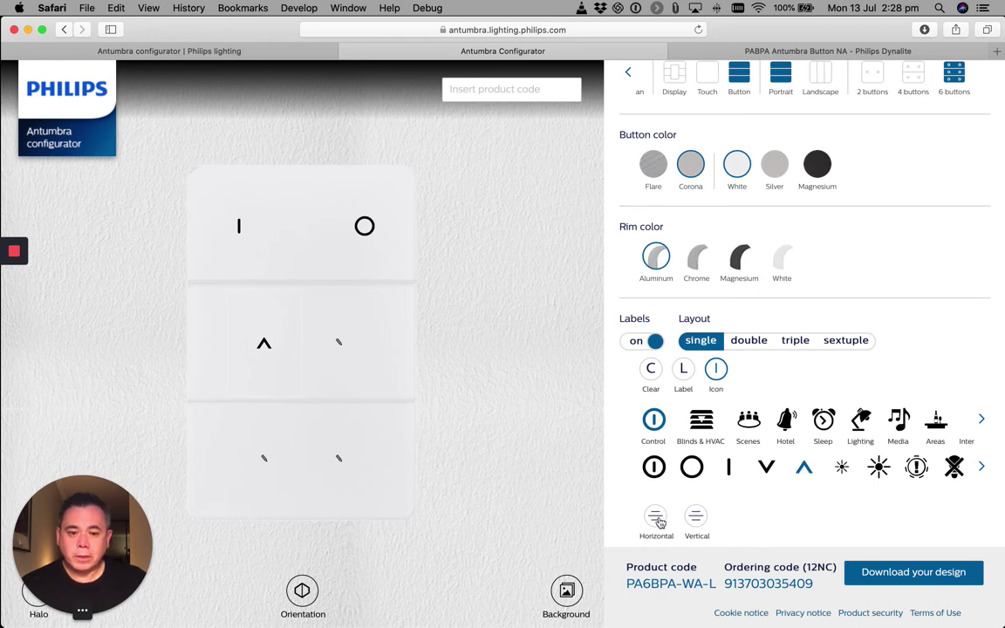
click(657, 520)
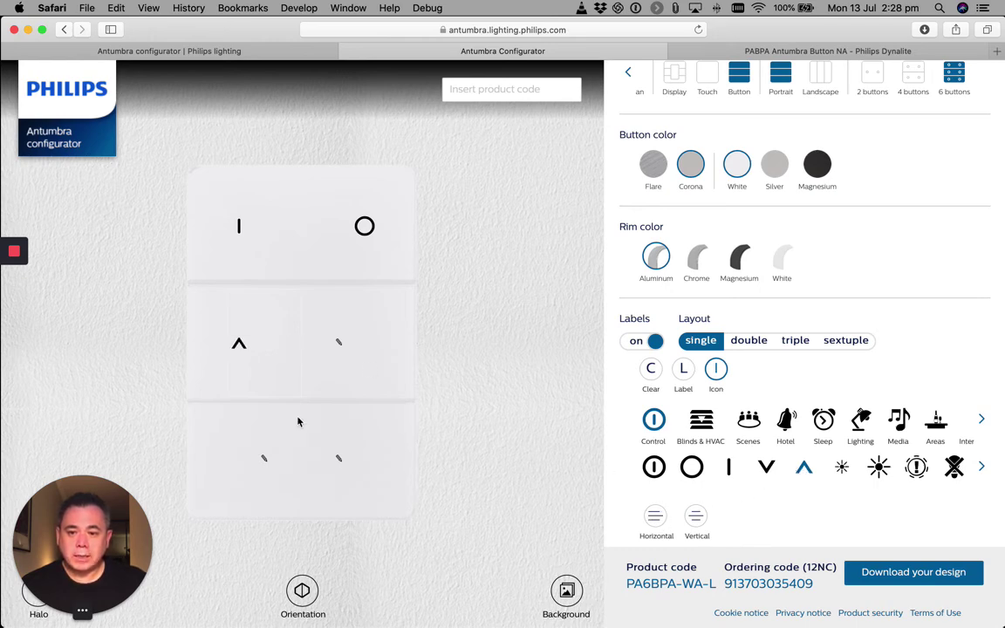
Put the down-arrow icon from the Control set on the bottom-left button and align it to the left
click(264, 460)
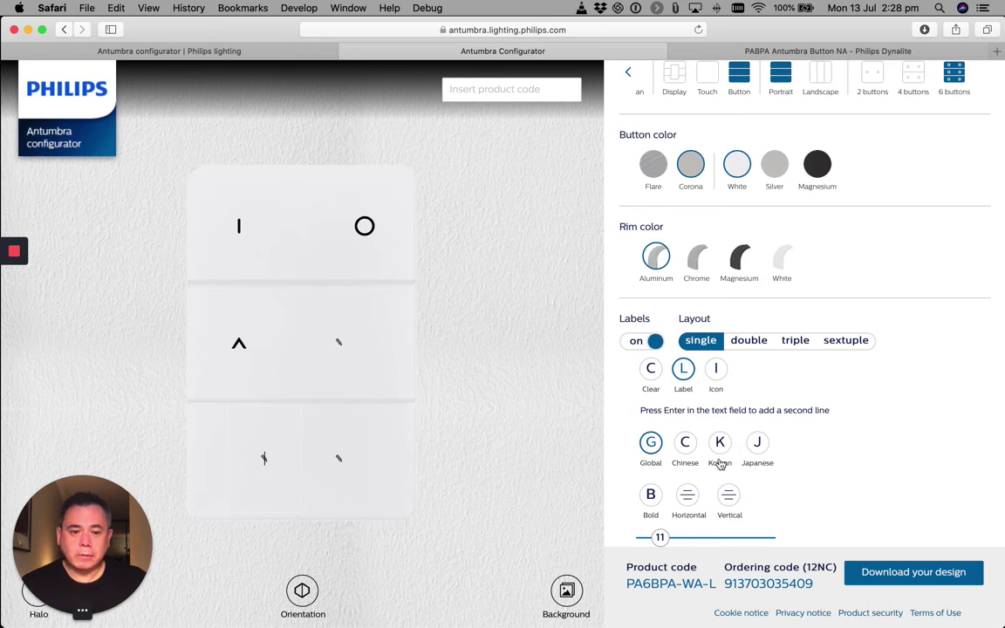
click(719, 370)
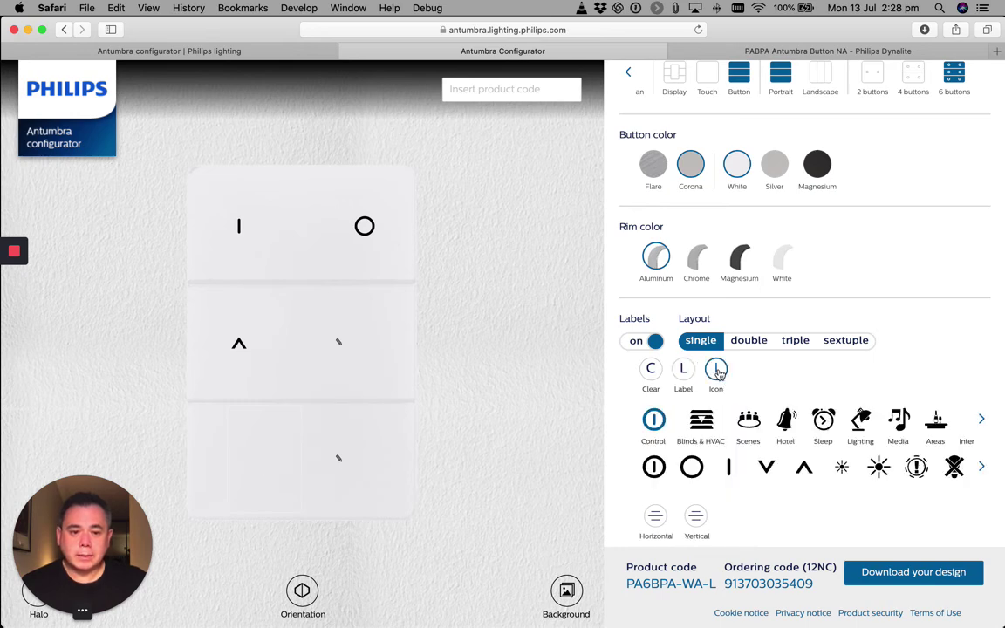
click(767, 472)
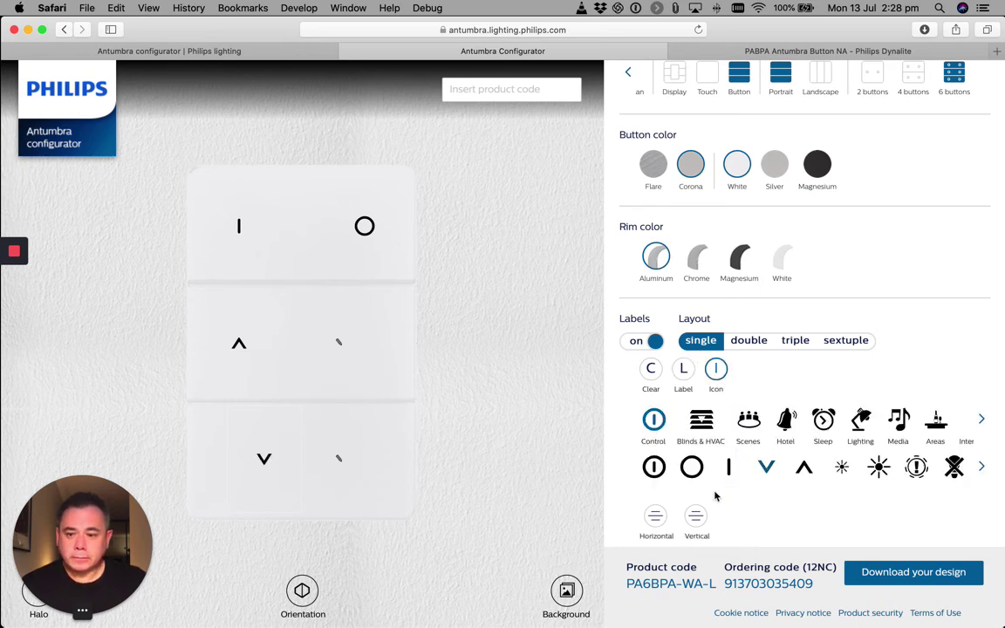
click(658, 518)
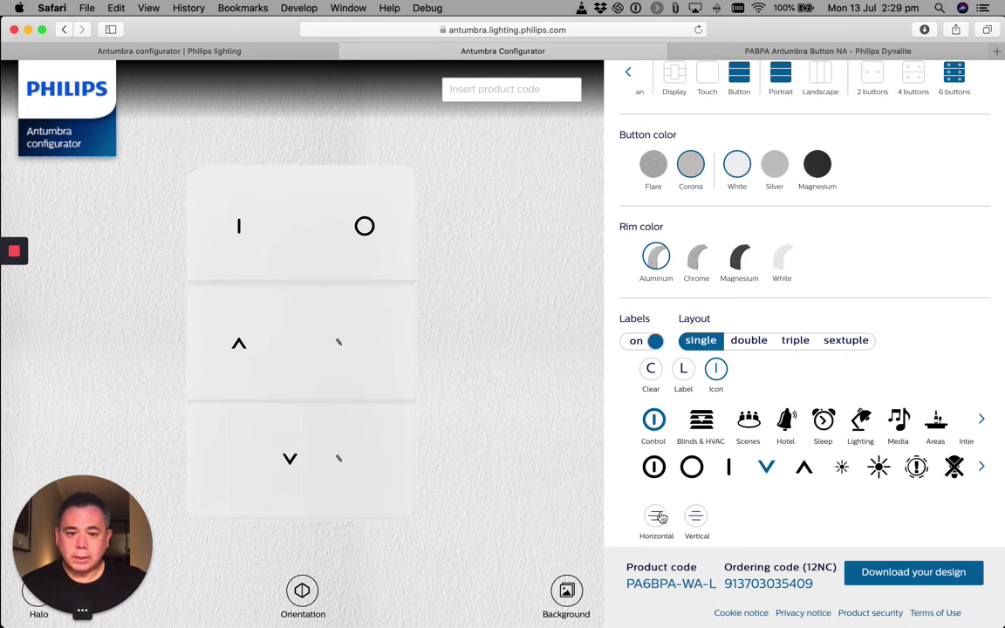
click(660, 518)
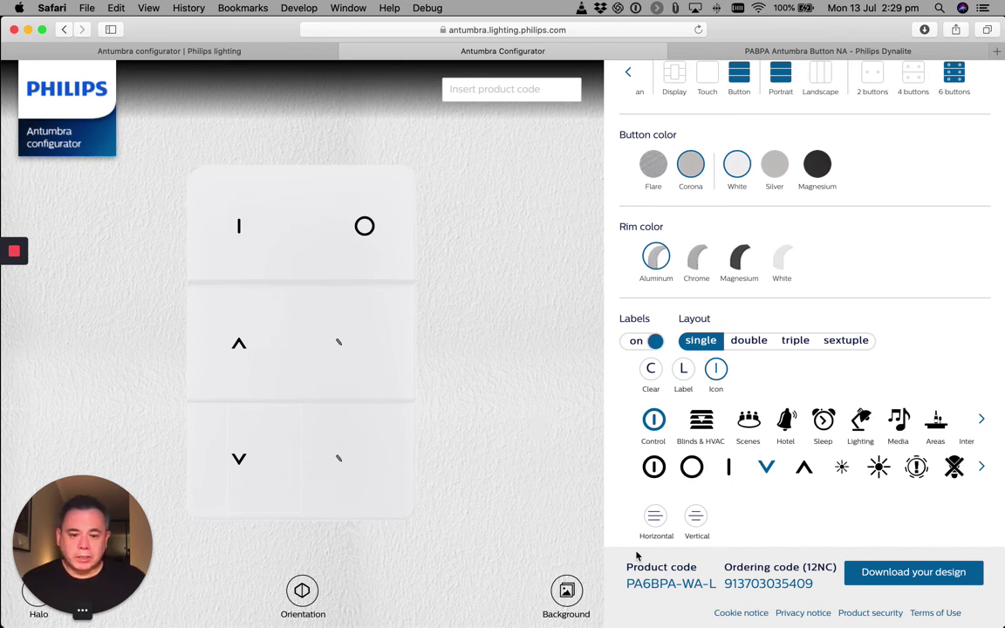
Download the design with the panel name "Powder Room" and save the order form PDF to the Desktop
click(898, 578)
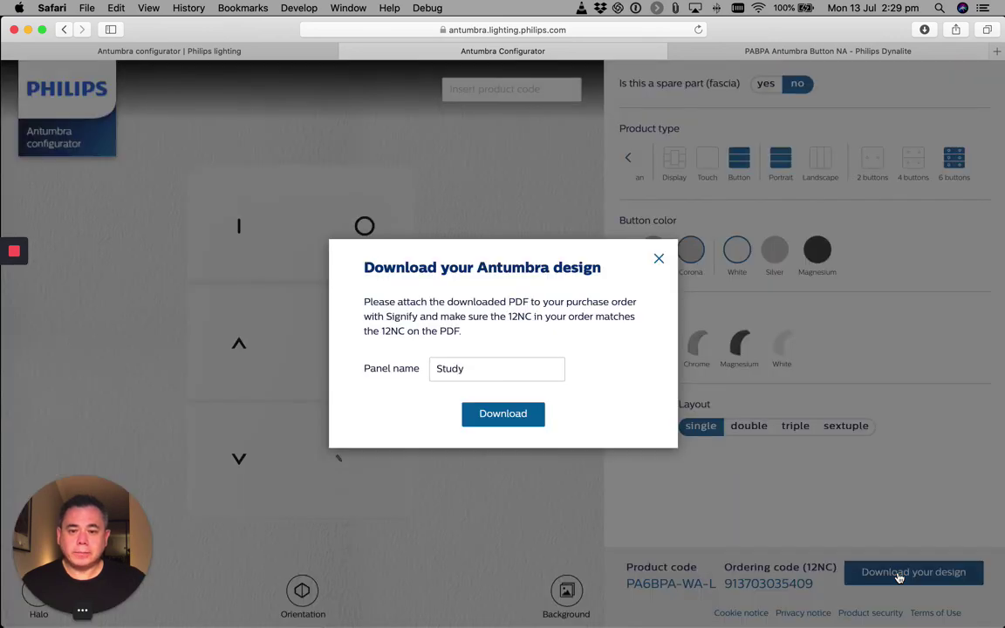
double_click(432, 367)
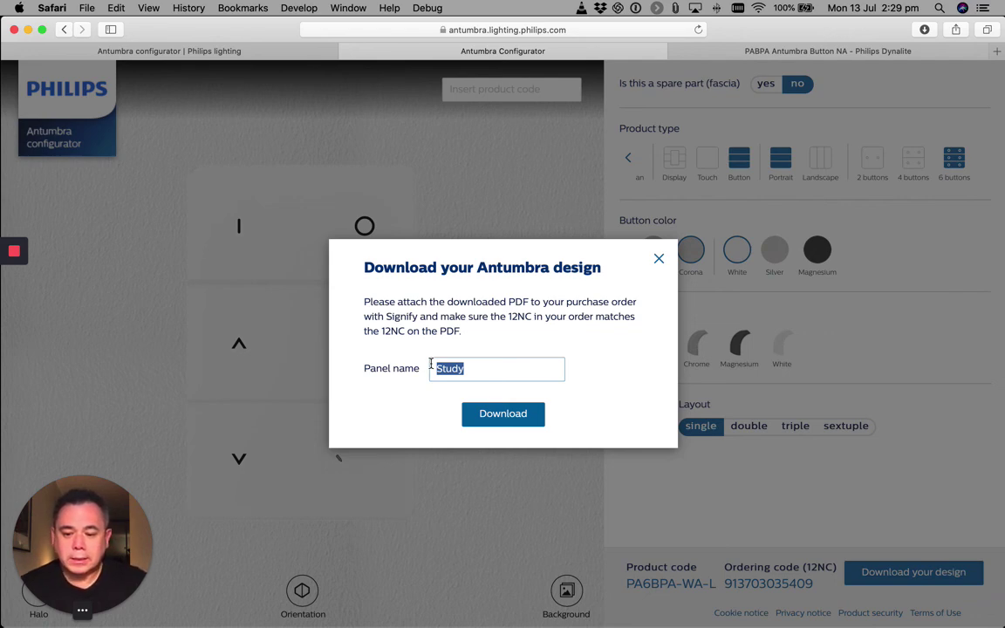
text(Powder)
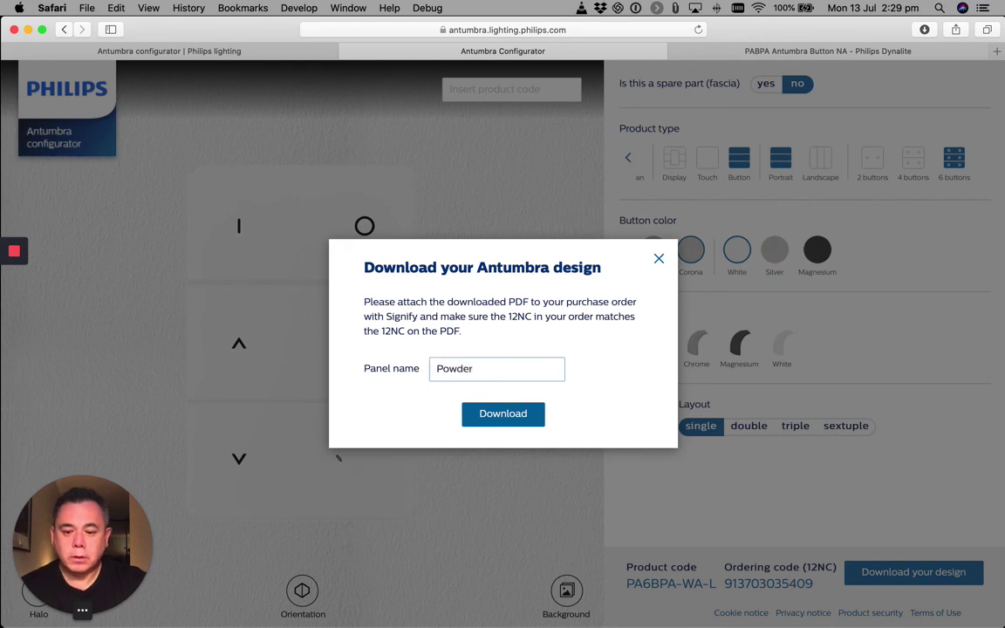
text( Room)
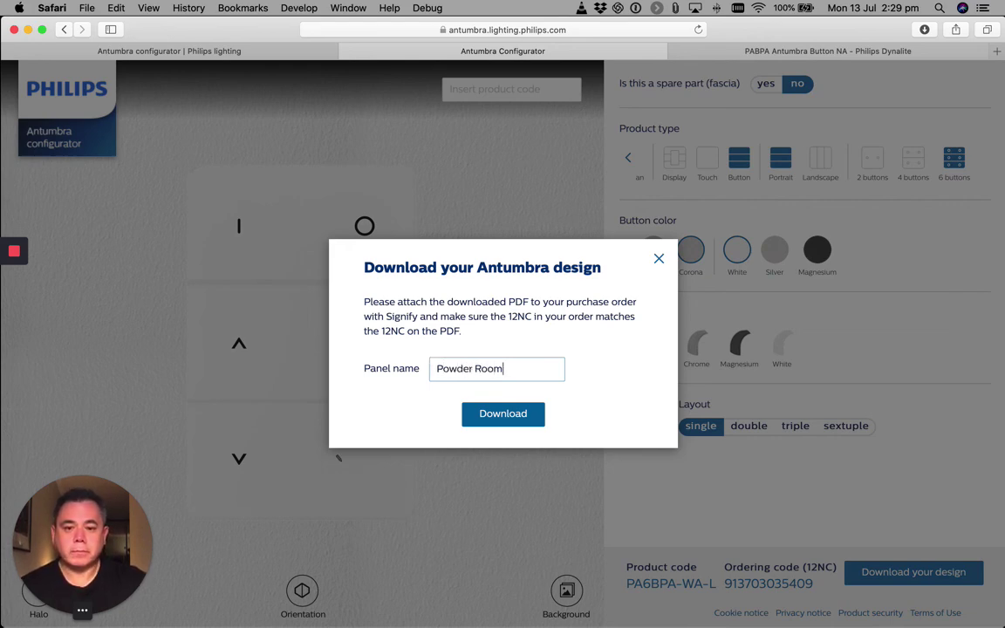
click(488, 416)
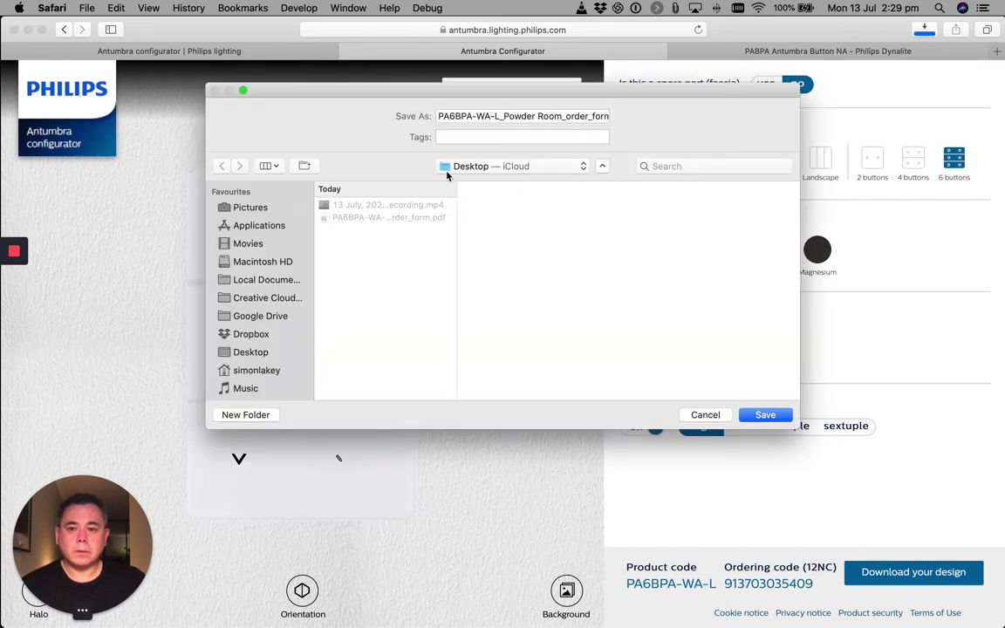
click(764, 415)
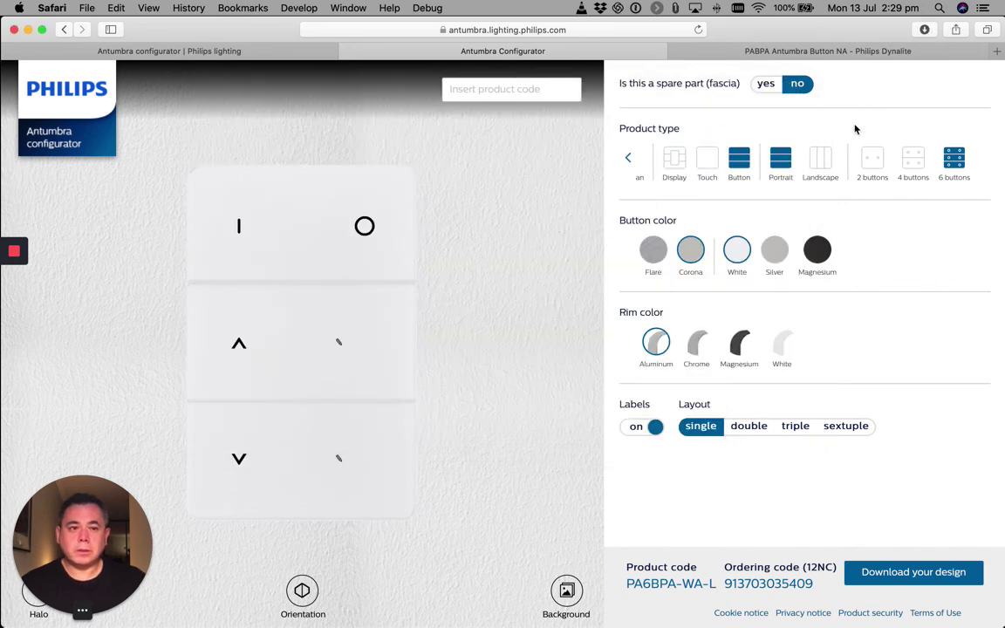
Open the saved Powder Room order form PDF from the desktop in Preview, review its icons and order details, and return to the configurator
drag(827, 27, 658, 4)
click(964, 289)
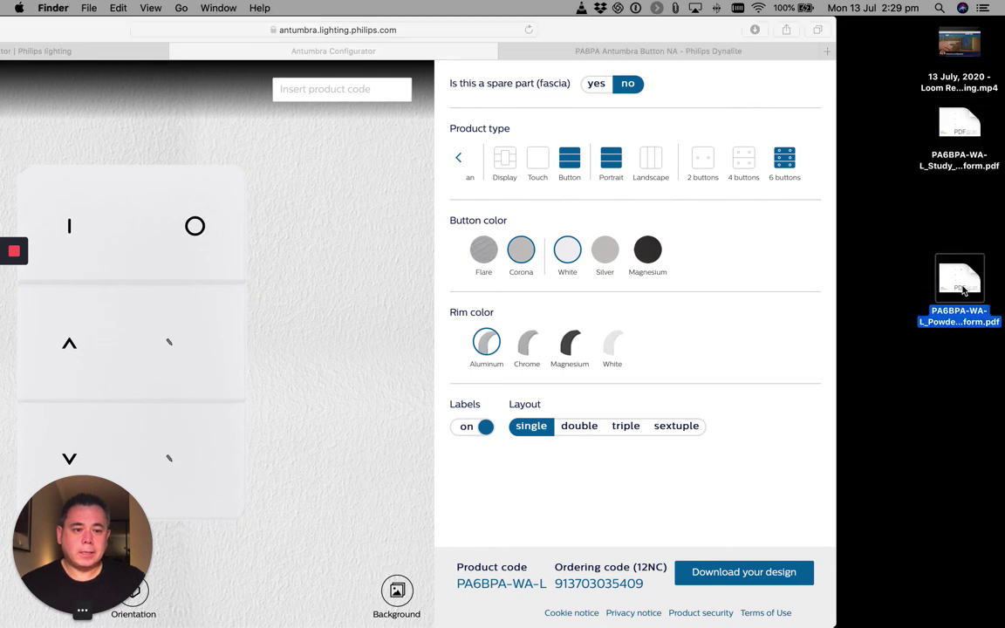
double_click(964, 289)
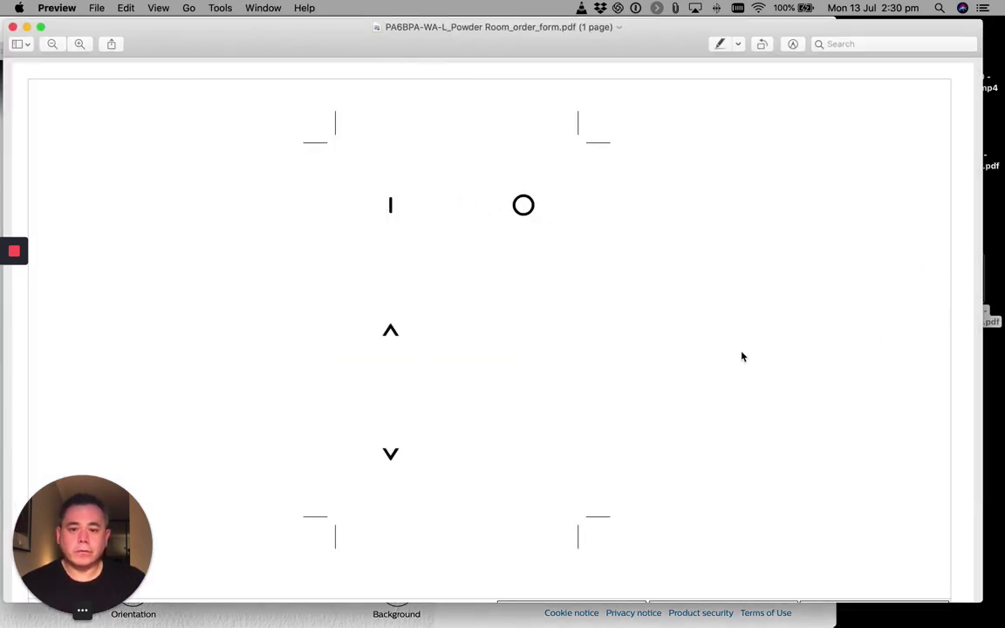
scroll(764, 354, down, 3)
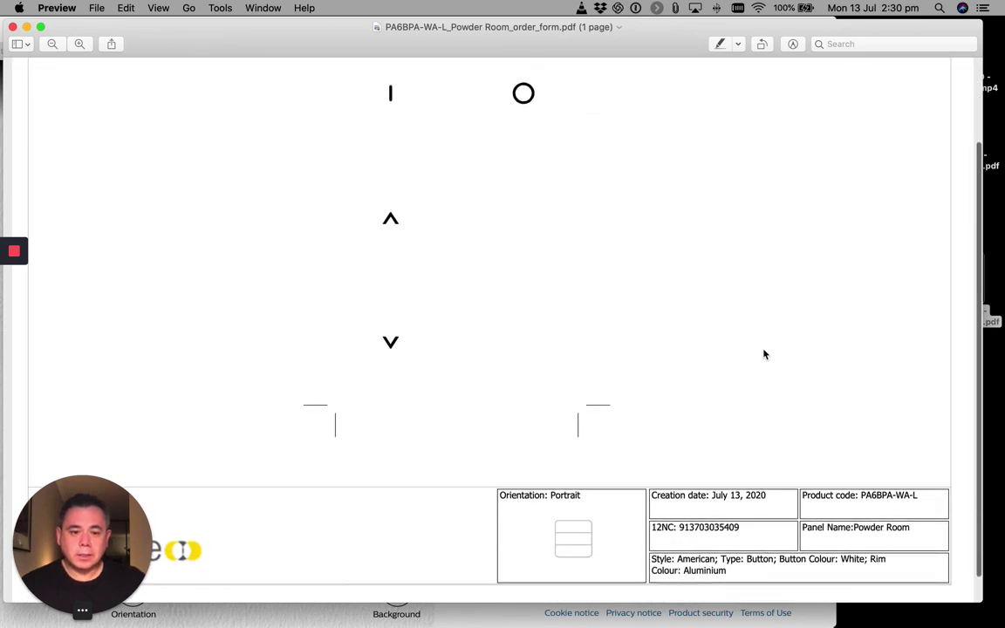
scroll(741, 536, down, 1)
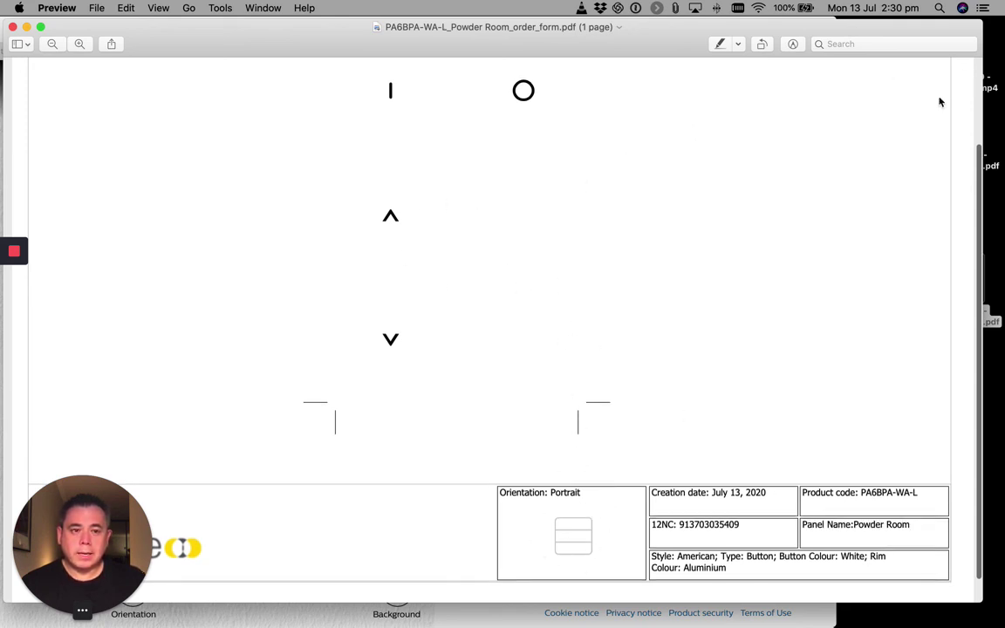
drag(977, 169, 982, 114)
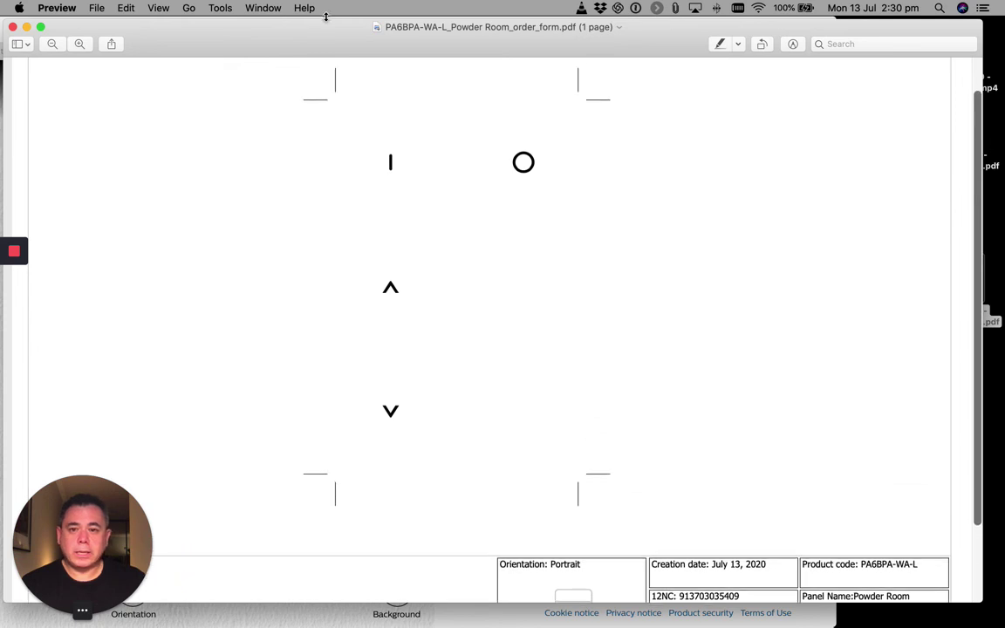
click(12, 27)
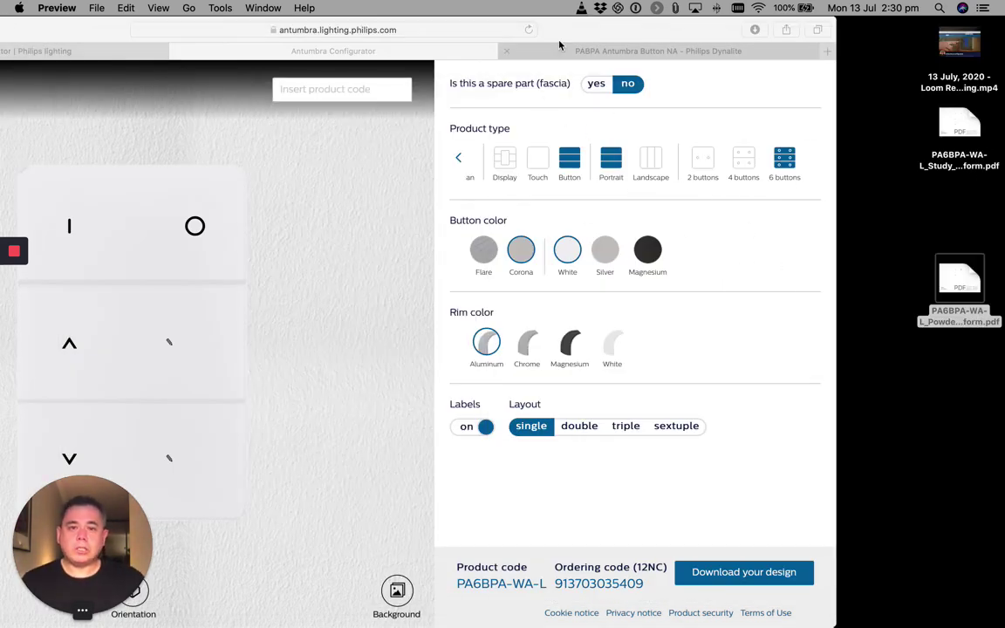
drag(573, 35, 733, 29)
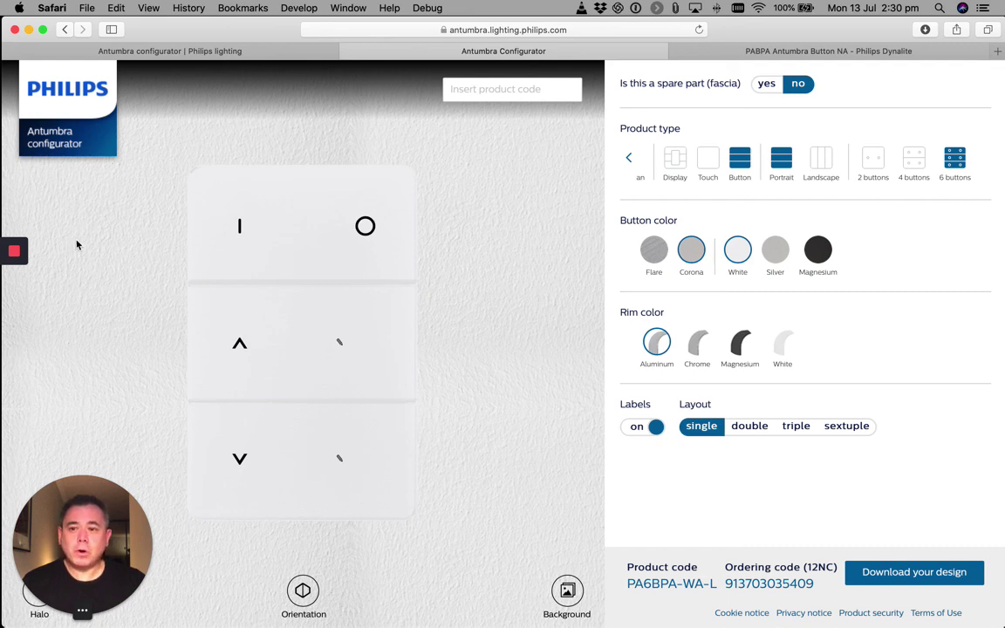
mouse_move(17, 255)
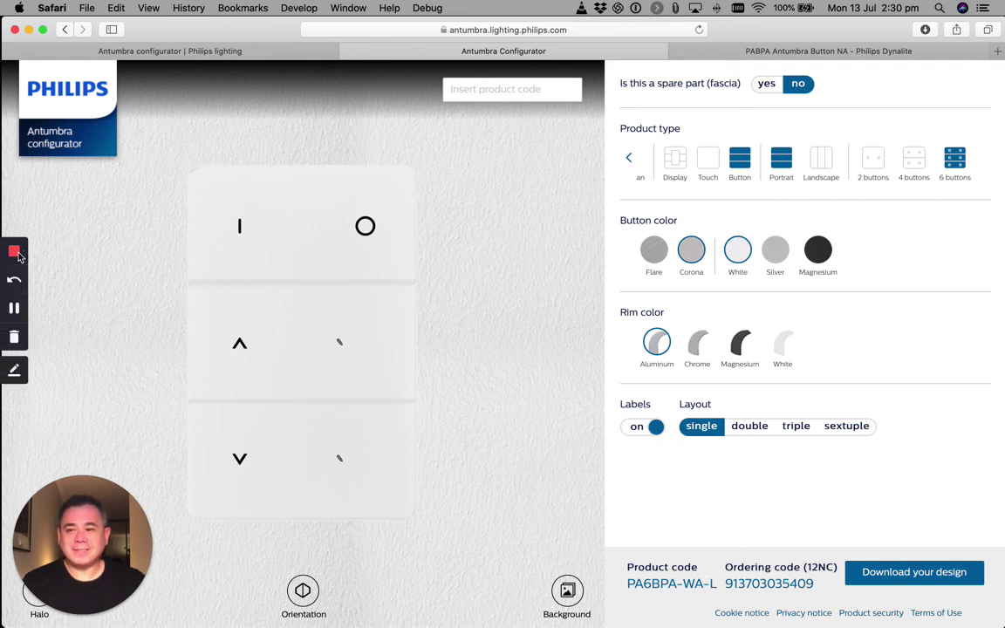